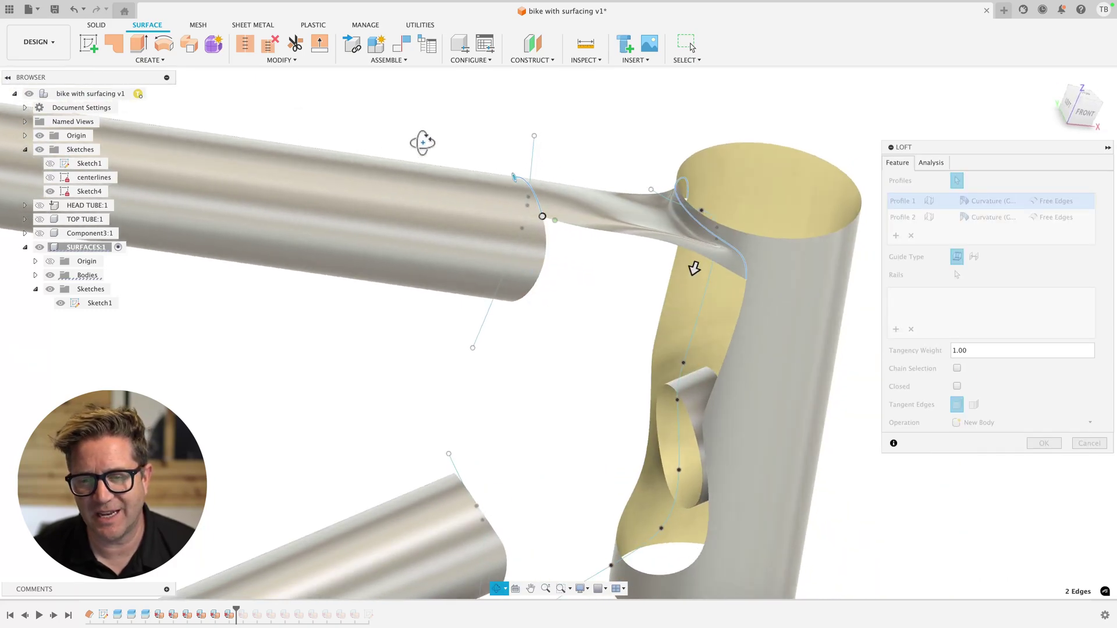
pyautogui.scroll(3, 636, 200)
pyautogui.scroll(3, 731, 217)
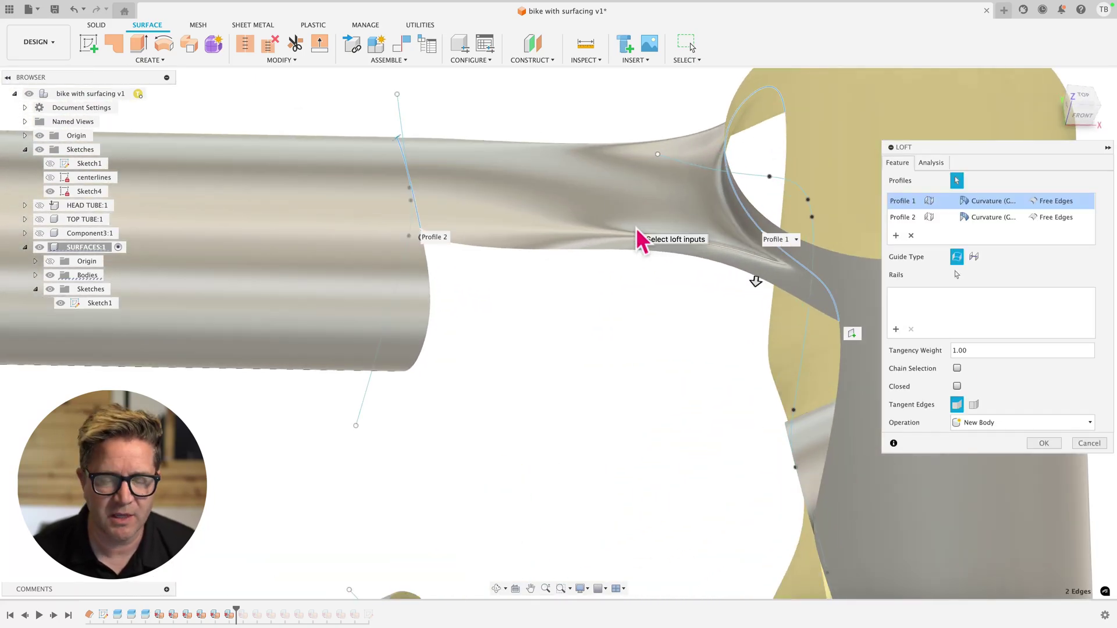
pyautogui.scroll(-5, 637, 228)
pyautogui.keyDown('shift'); pyautogui.moveTo(637, 278); pyautogui.dragTo(648, 305, button='middle'); pyautogui.keyUp('shift')
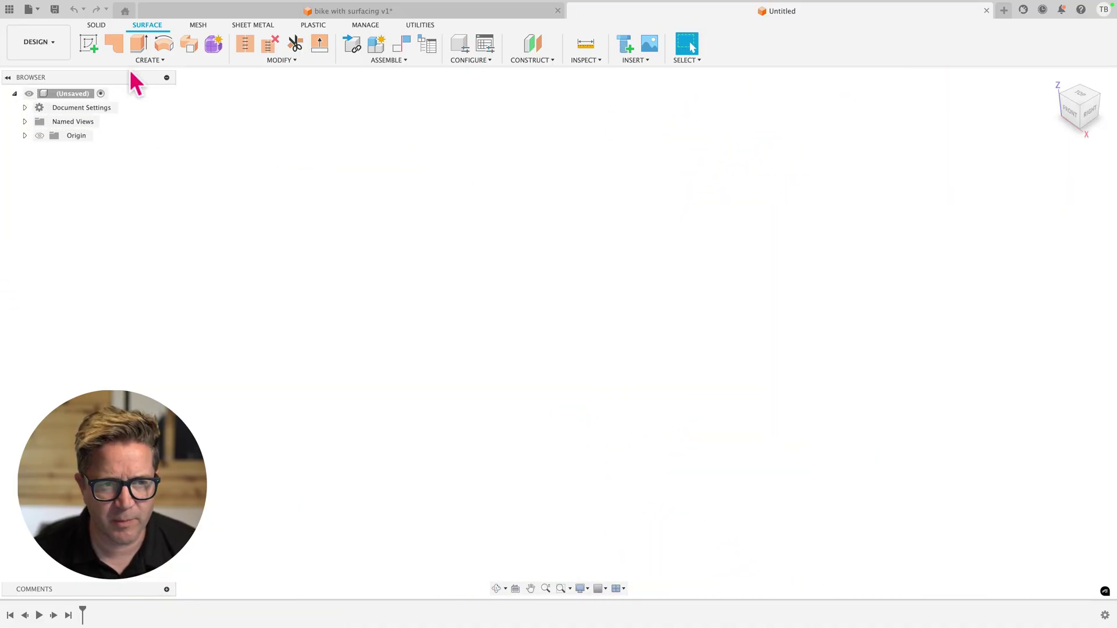
# Step: Start a sketch on the front plane and draw a circle of about 85 mm diameter centred on the origin
pyautogui.click(137, 61)
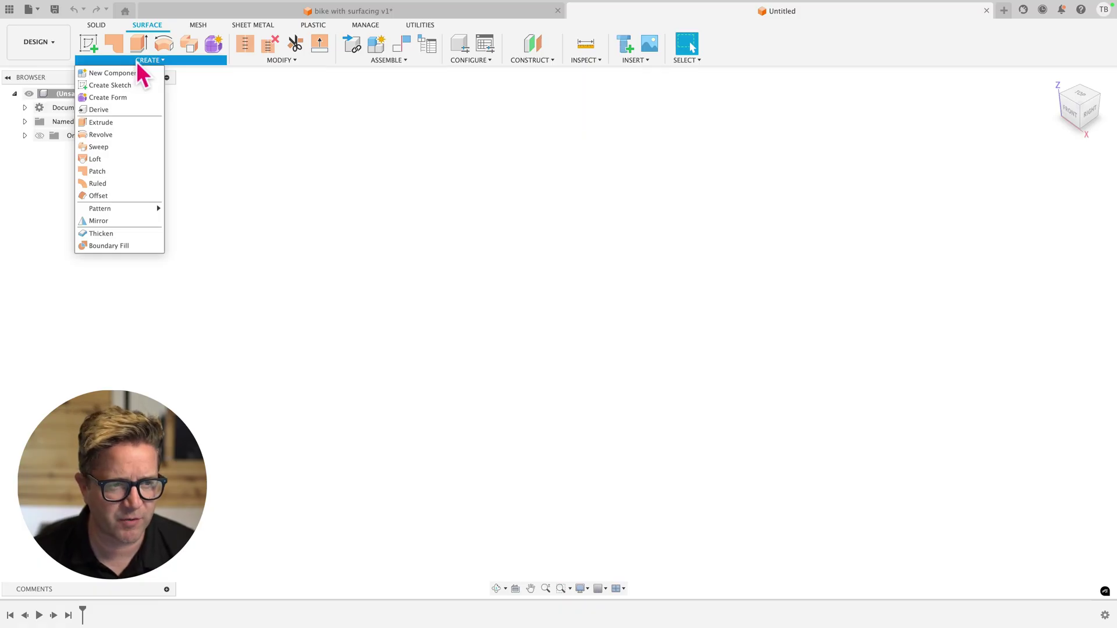
pyautogui.click(127, 88)
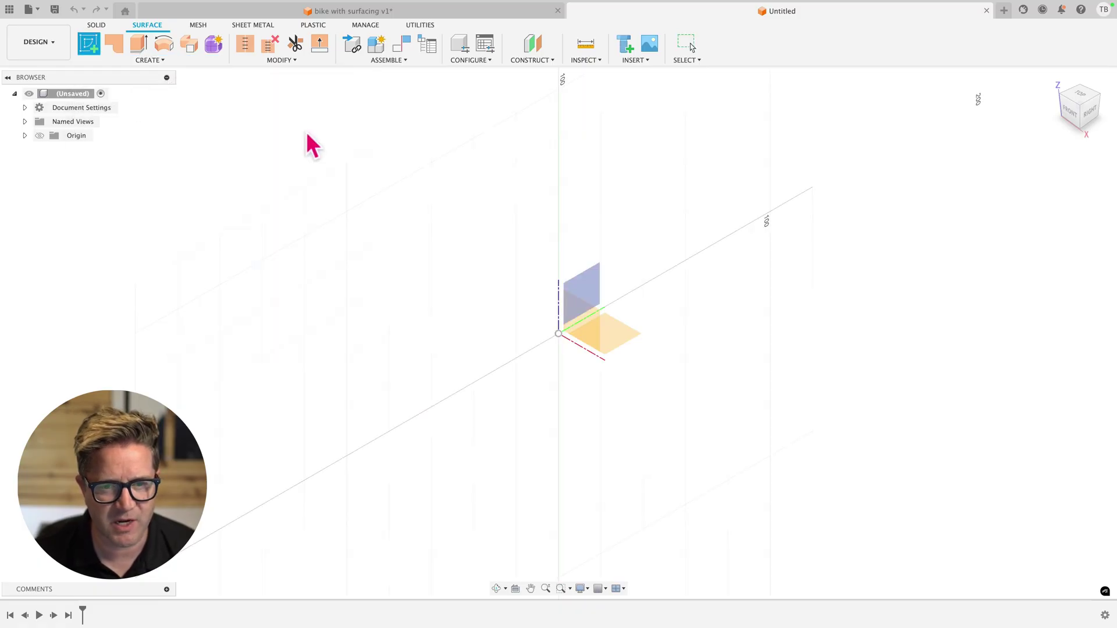
pyautogui.click(139, 47)
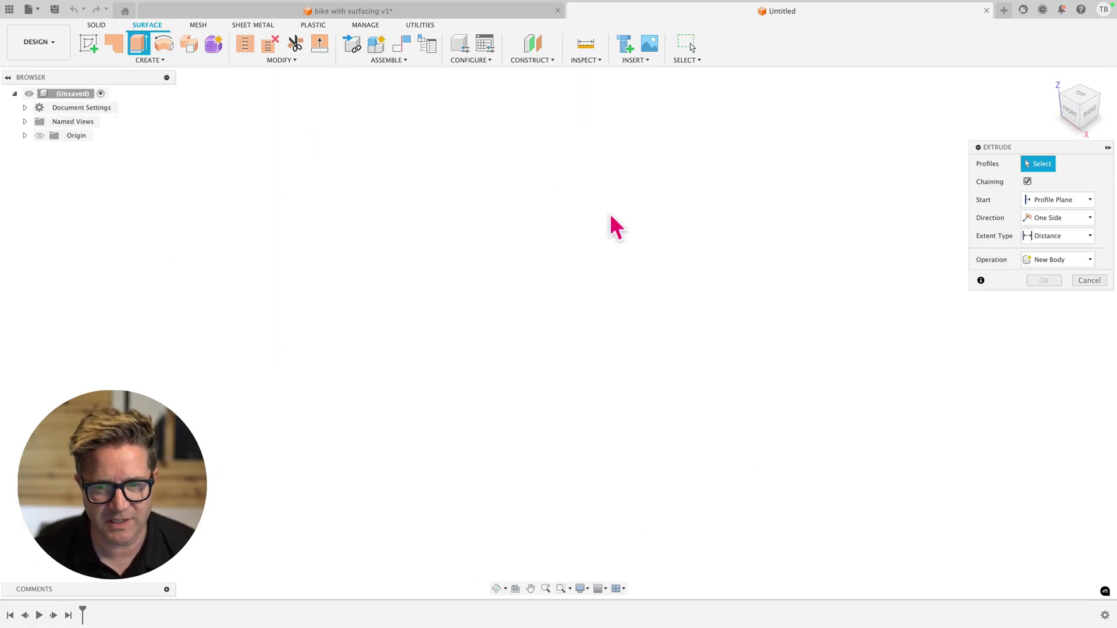
pyautogui.click(91, 48)
pyautogui.click(591, 331)
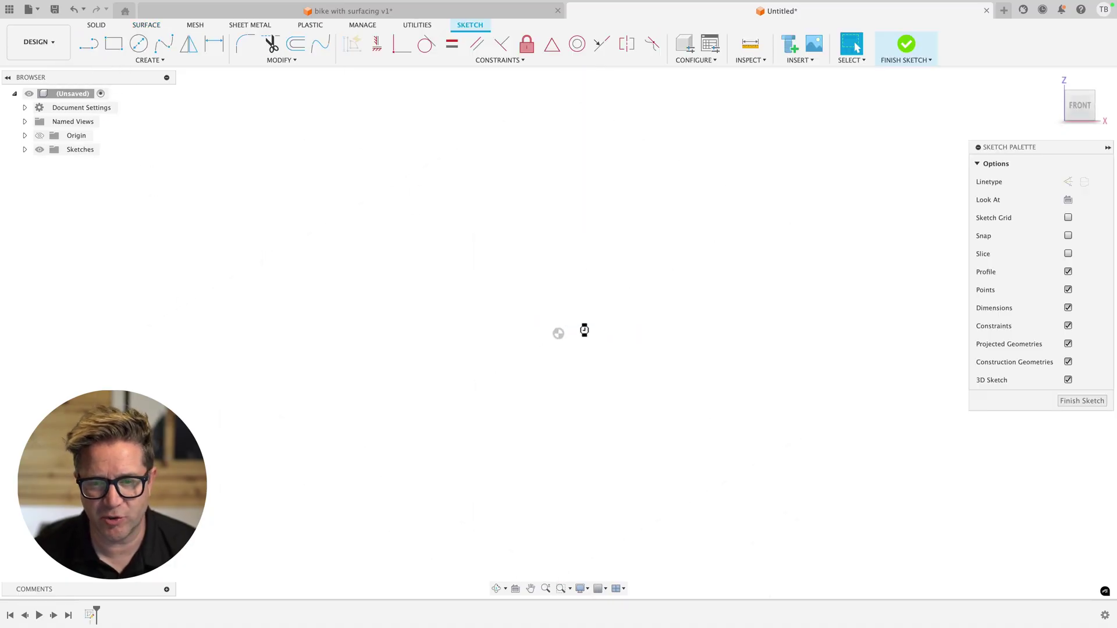
pyautogui.click(138, 44)
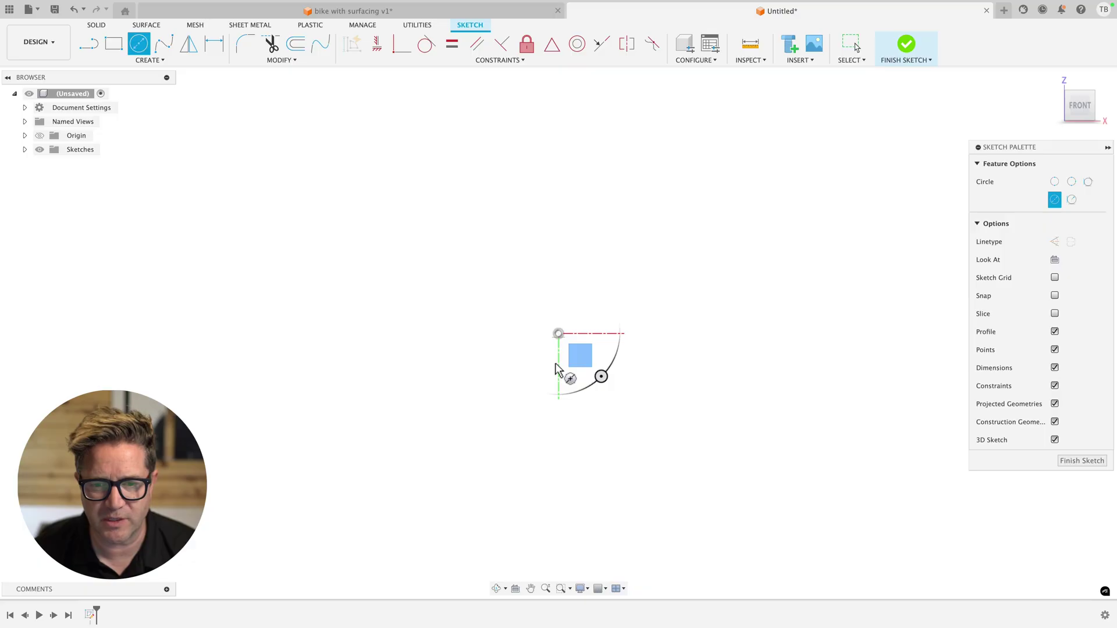
pyautogui.click(558, 333)
pyautogui.click(494, 247)
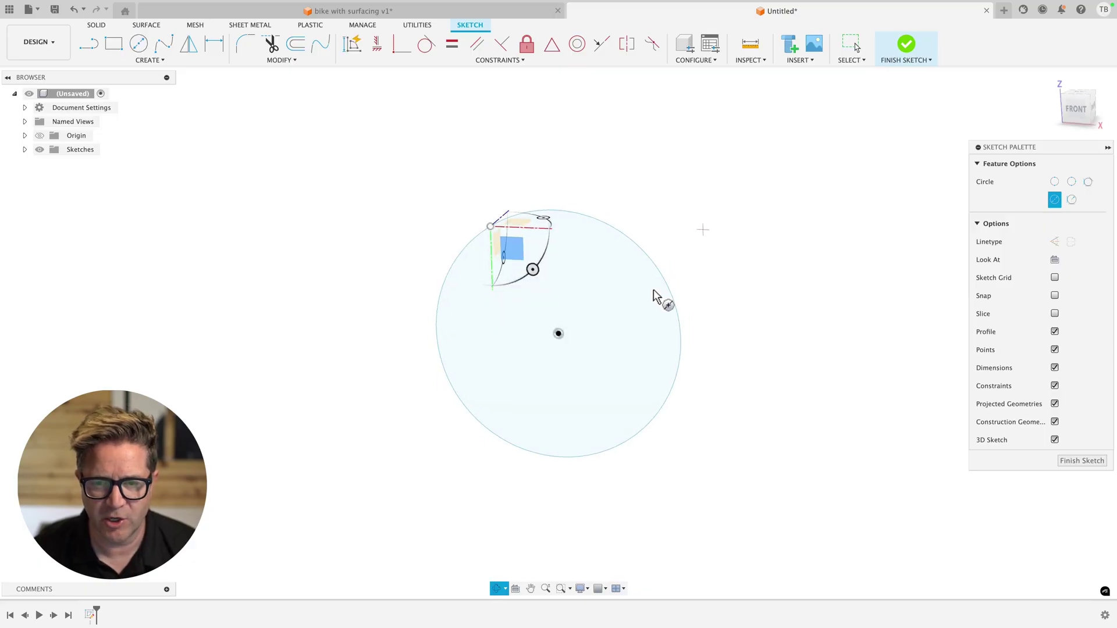
pyautogui.keyDown('shift'); pyautogui.moveTo(661, 300); pyautogui.dragTo(637, 281, button='middle'); pyautogui.keyUp('shift')
pyautogui.press('Escape')
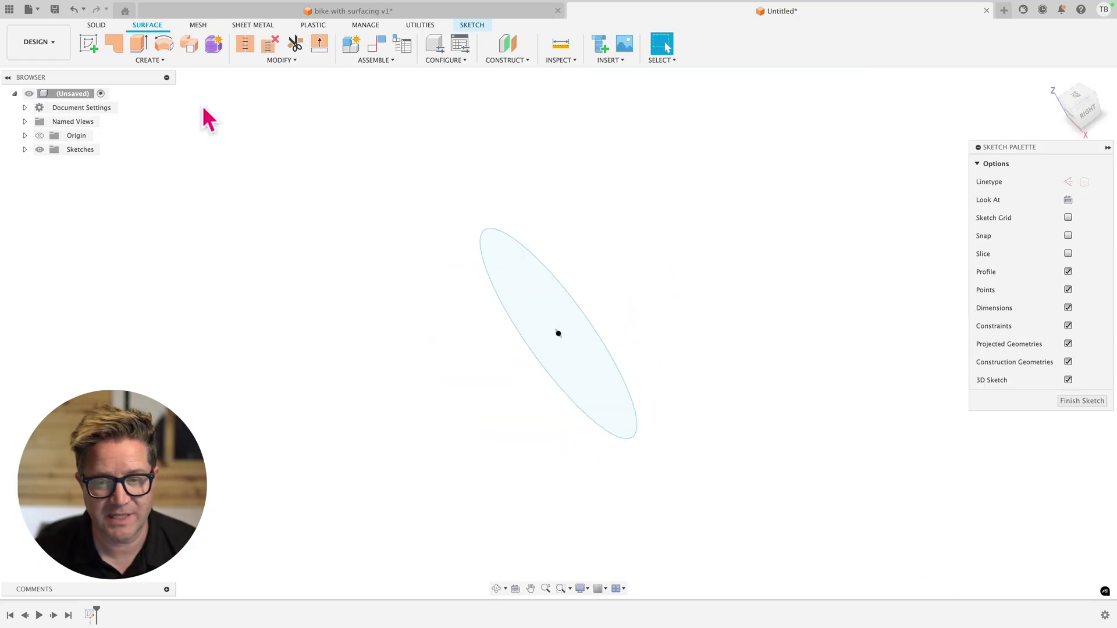
# Step: Extrude the circle about 102 mm to one side as a new surface body
pyautogui.click(140, 44)
pyautogui.moveTo(507, 274); pyautogui.dragTo(774, 157)
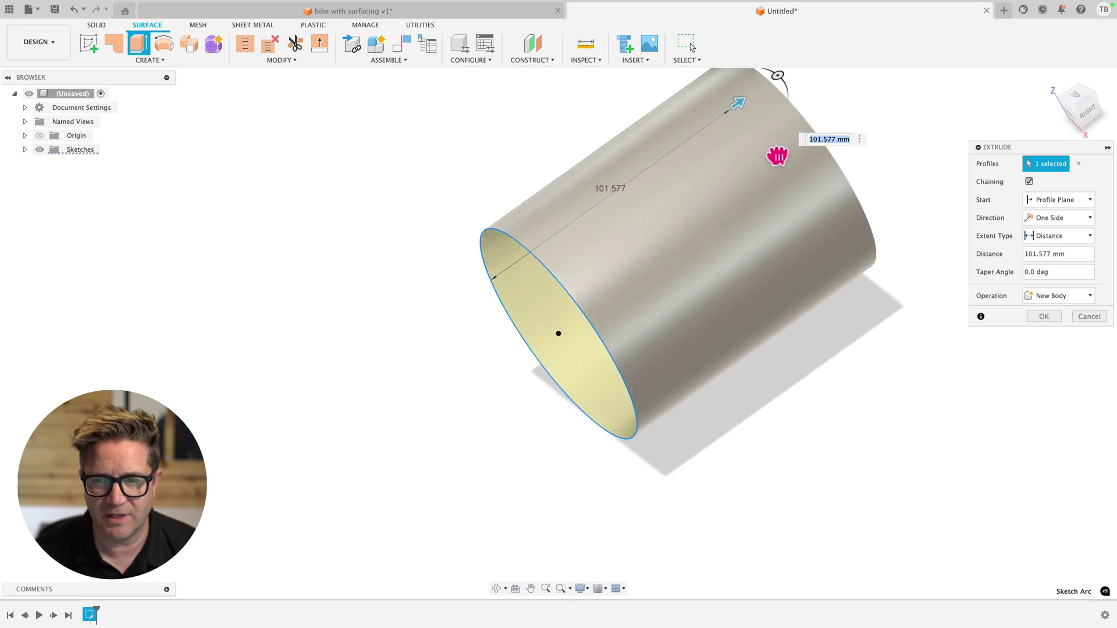
pyautogui.press('Return')
# Step: Examine the open, zero-thickness cylinder and its surface body entry among the bodies
pyautogui.keyDown('shift'); pyautogui.moveTo(717, 284); pyautogui.dragTo(667, 211, button='middle'); pyautogui.keyUp('shift')
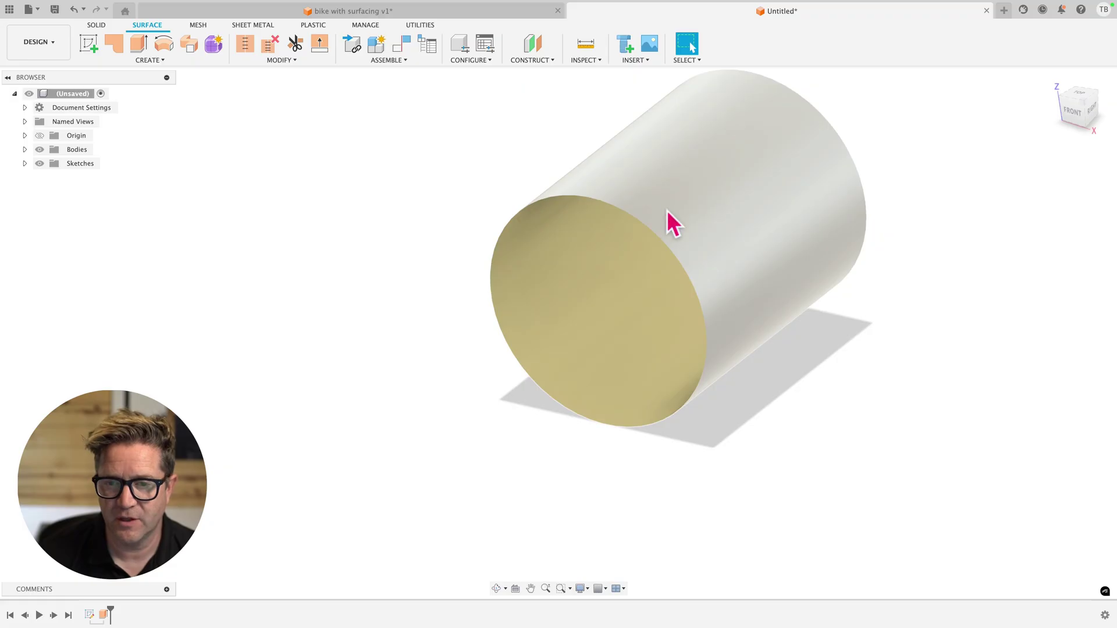
pyautogui.click(658, 200)
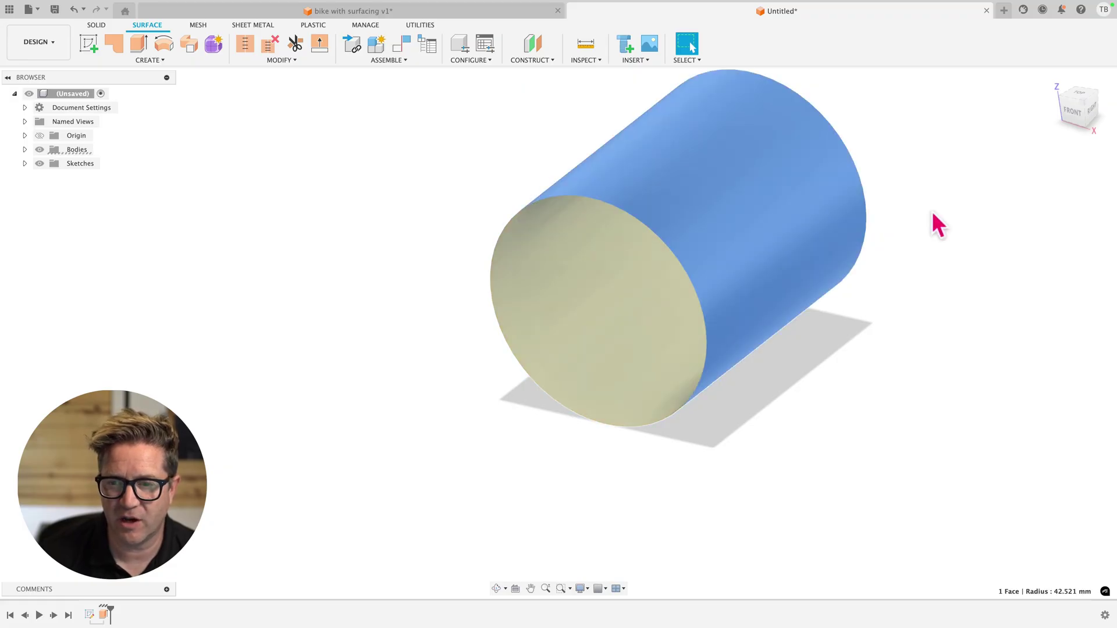
pyautogui.click(932, 225)
pyautogui.keyDown('shift'); pyautogui.moveTo(683, 285); pyautogui.dragTo(536, 297, button='middle'); pyautogui.keyUp('shift')
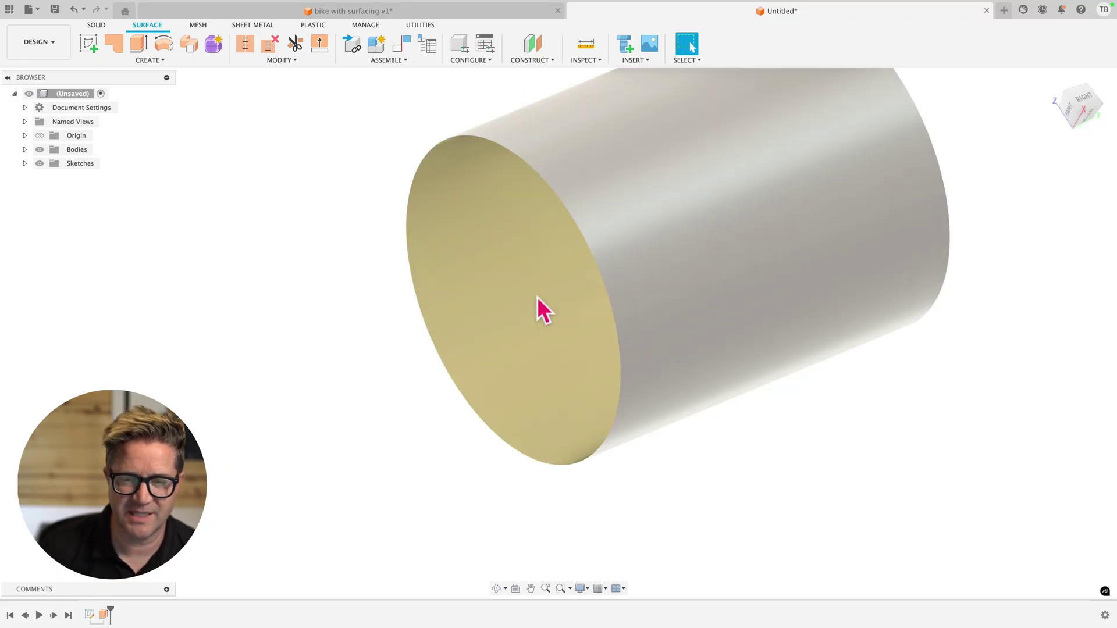
pyautogui.scroll(-6, 546, 300)
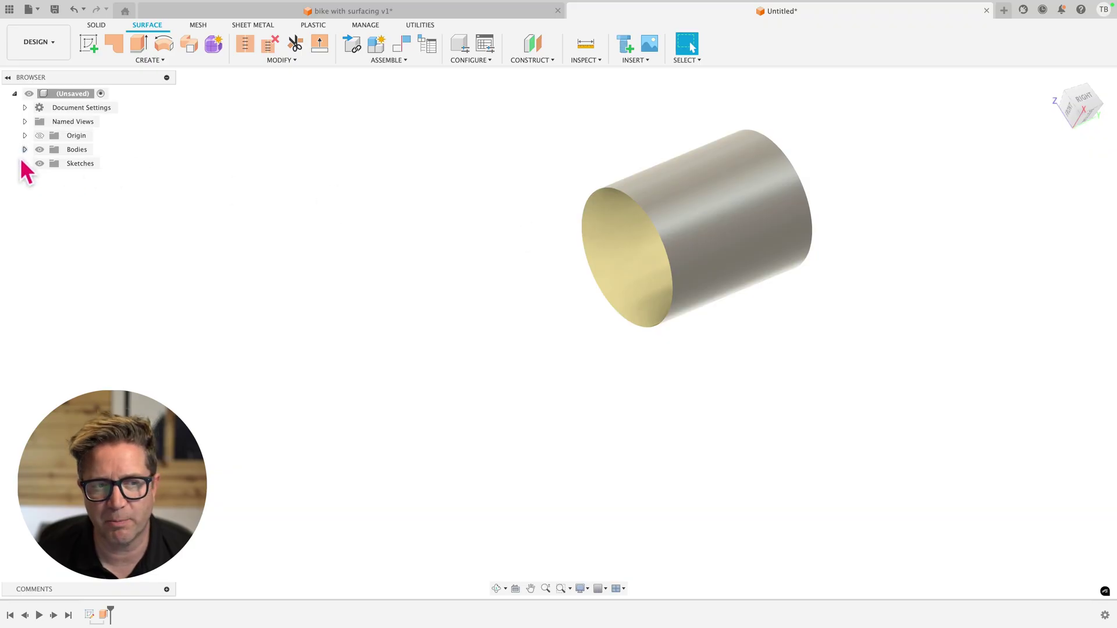
pyautogui.click(24, 149)
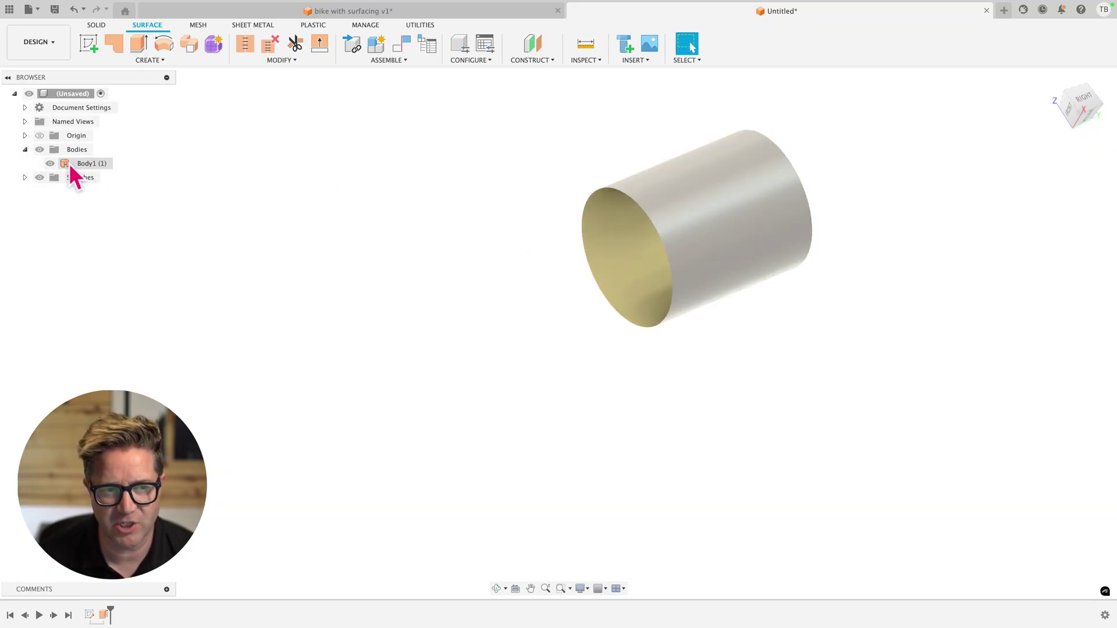
pyautogui.press('F6')
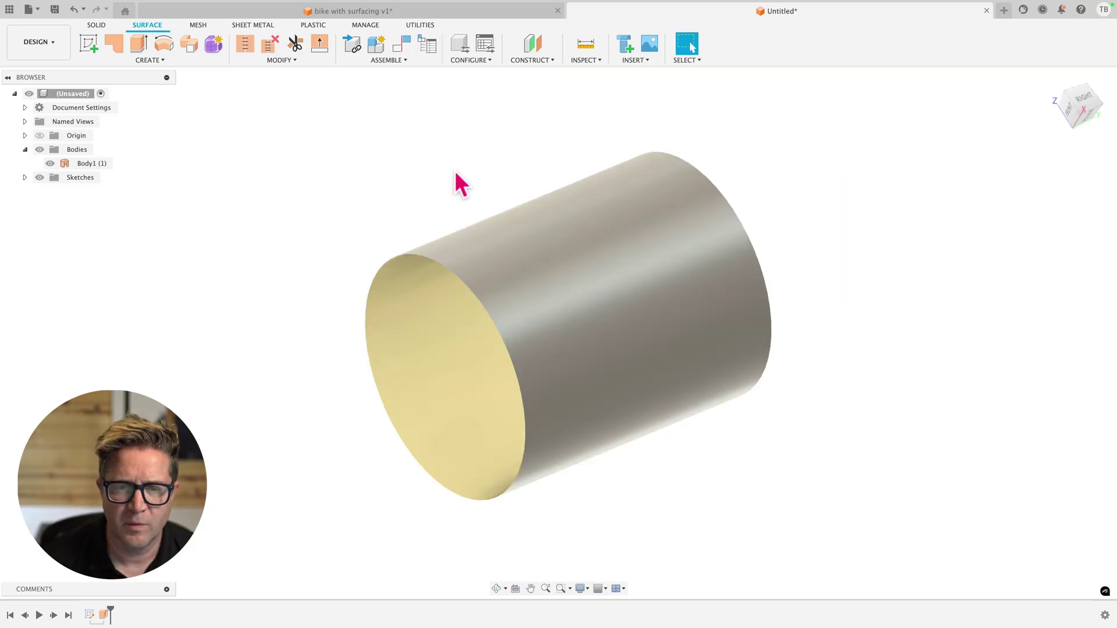
pyautogui.keyDown('shift'); pyautogui.moveTo(456, 170); pyautogui.dragTo(473, 192, button='middle'); pyautogui.keyUp('shift')
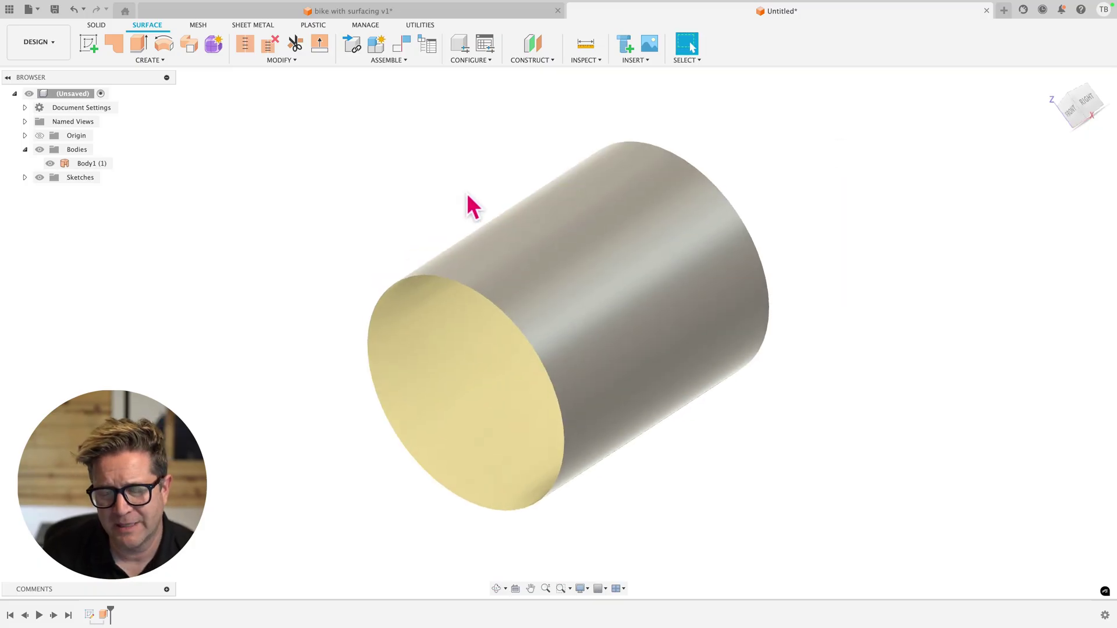
pyautogui.keyDown('shift'); pyautogui.moveTo(469, 197); pyautogui.dragTo(486, 199, button='middle'); pyautogui.keyUp('shift')
pyautogui.click(591, 273)
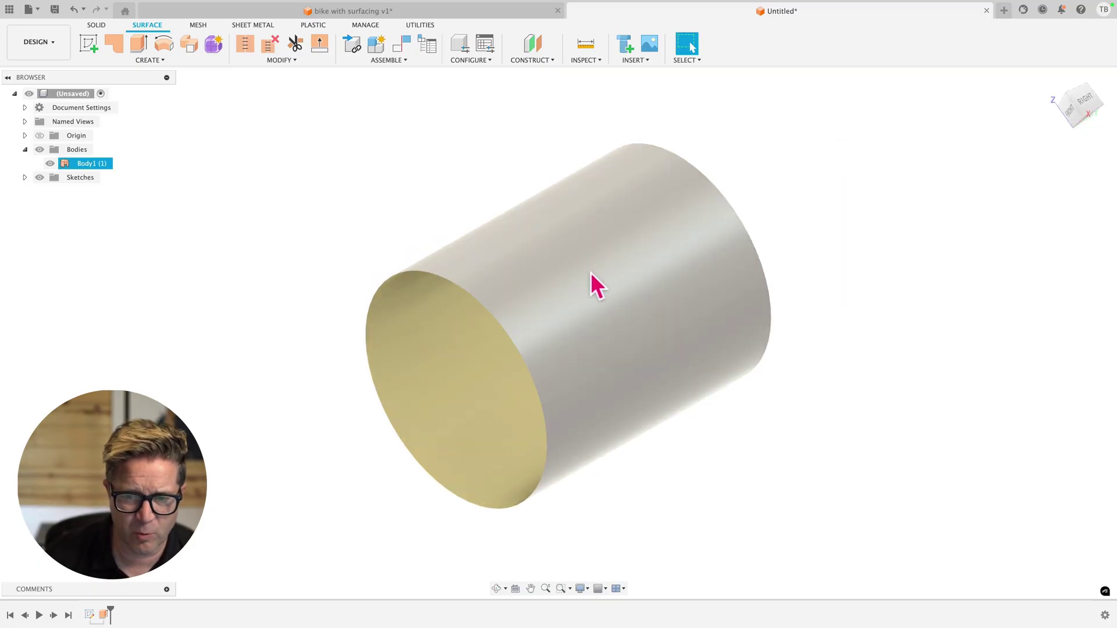
pyautogui.scroll(3, 599, 300)
pyautogui.click(590, 310)
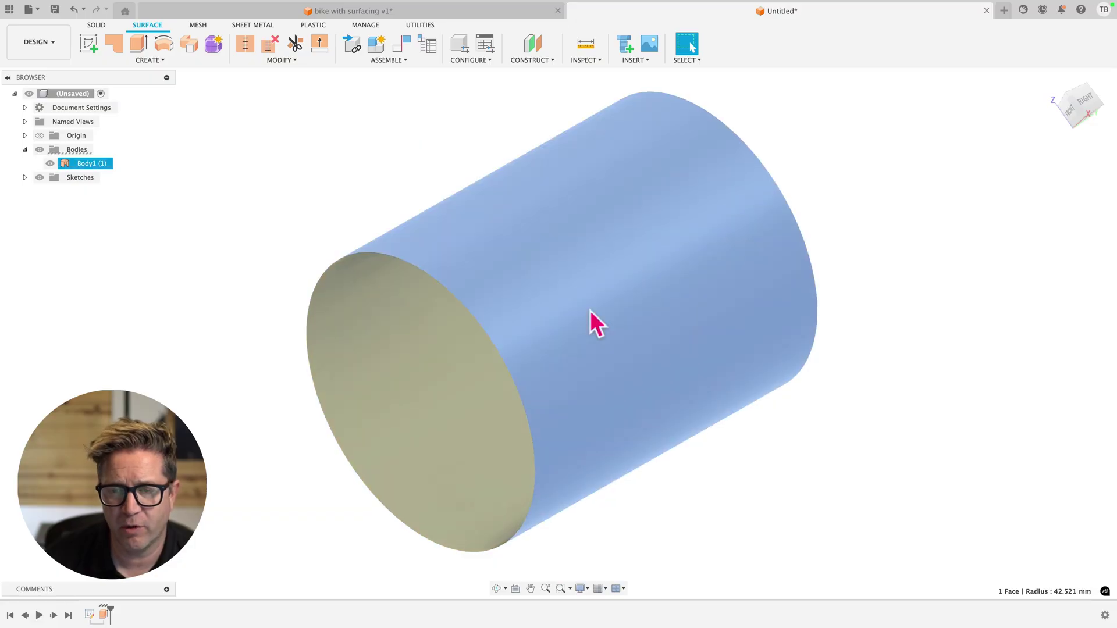
# Step: Sketch a wavy spline across the cylinder on the horizontal origin plane and extrude it as a surface passing through the cylinder
pyautogui.click(207, 82)
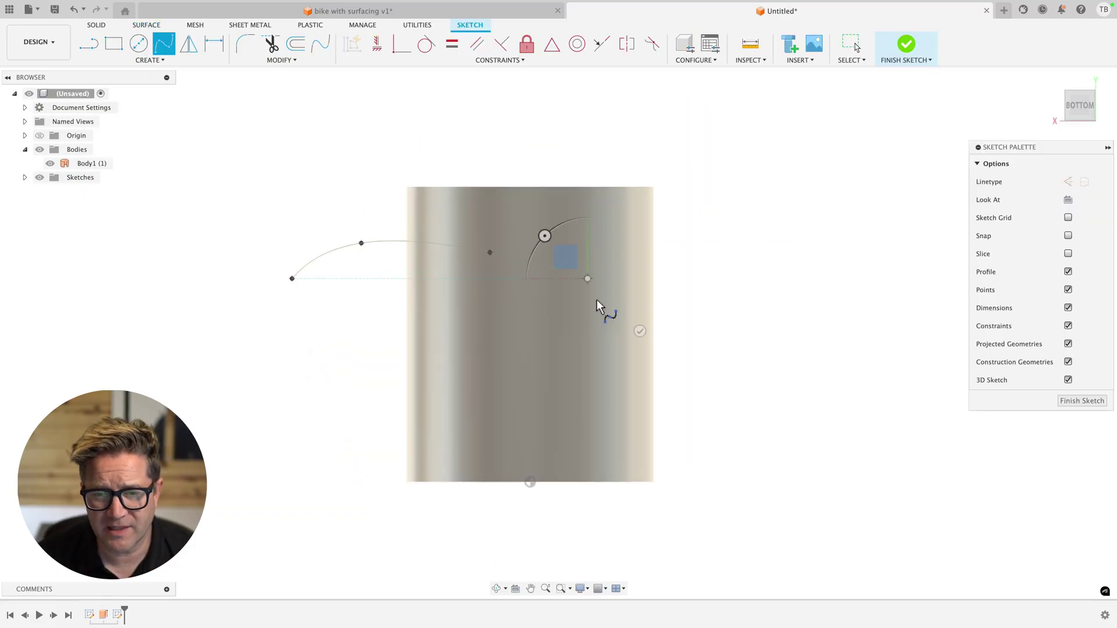
pyautogui.click(747, 224)
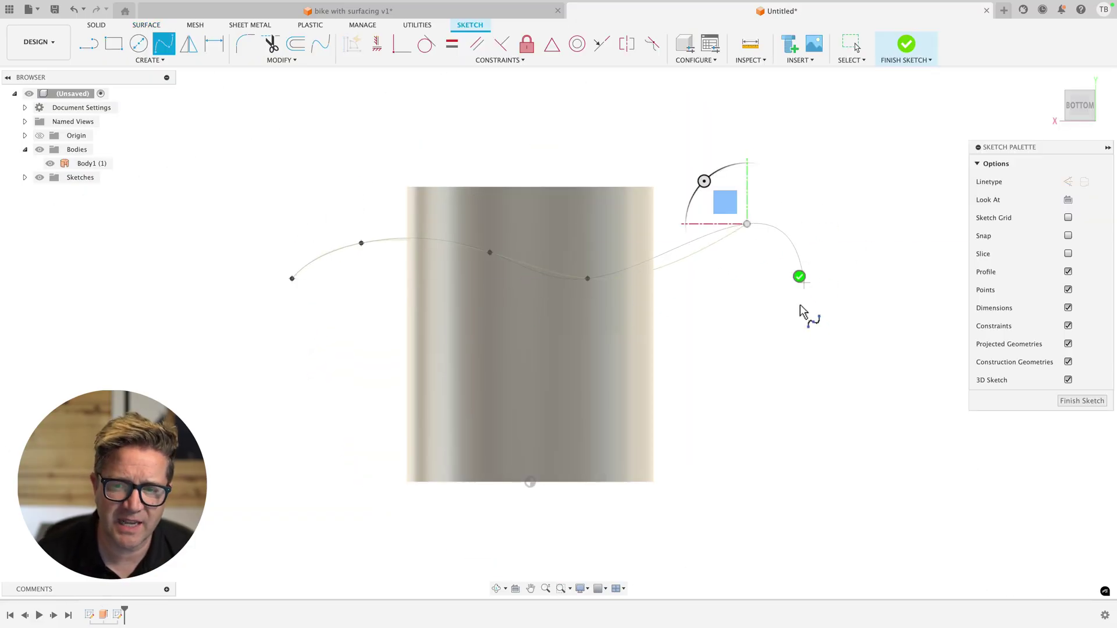
pyautogui.click(799, 277)
pyautogui.keyDown('shift'); pyautogui.moveTo(801, 277); pyautogui.dragTo(392, 180, button='middle'); pyautogui.keyUp('shift')
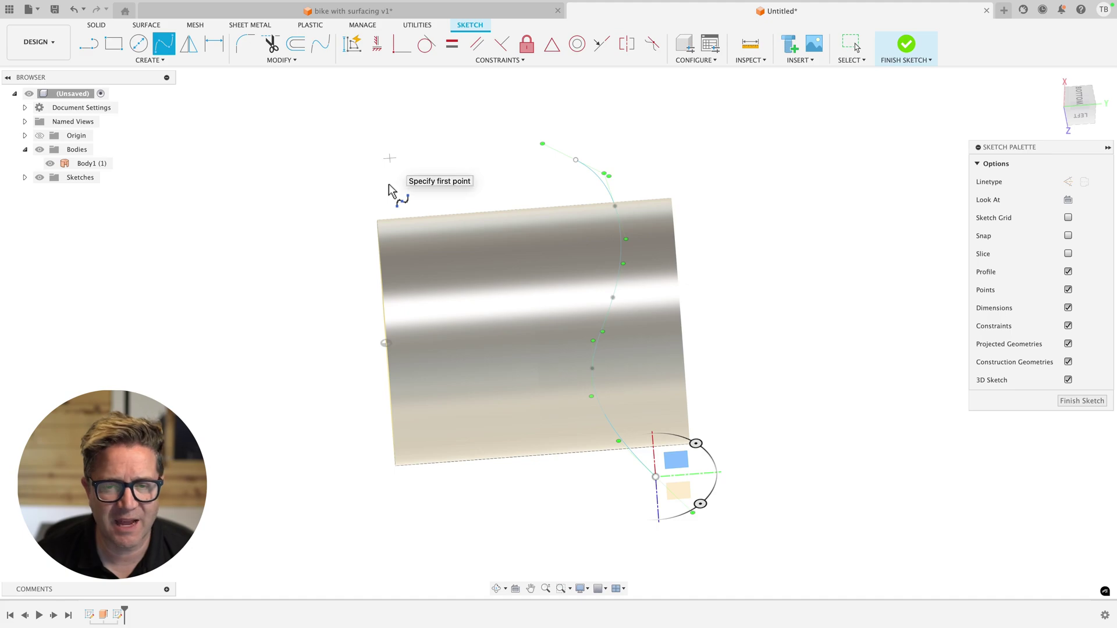
pyautogui.click(147, 25)
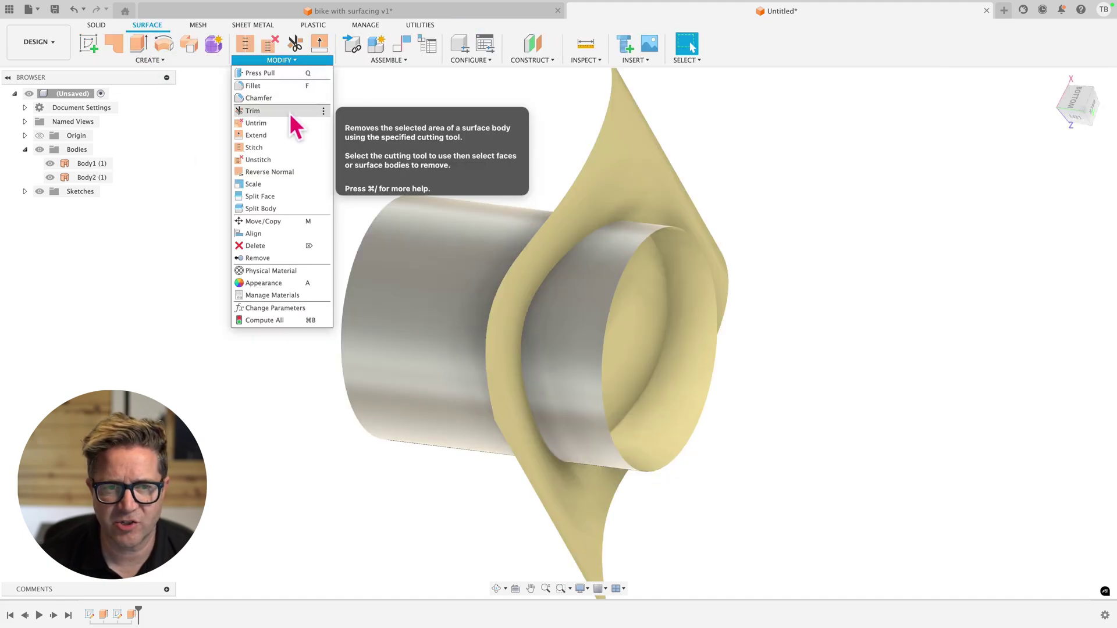
# Step: Trim off the cylinder's end beyond the wavy surface, using the wavy surface as the trim tool
pyautogui.click(292, 109)
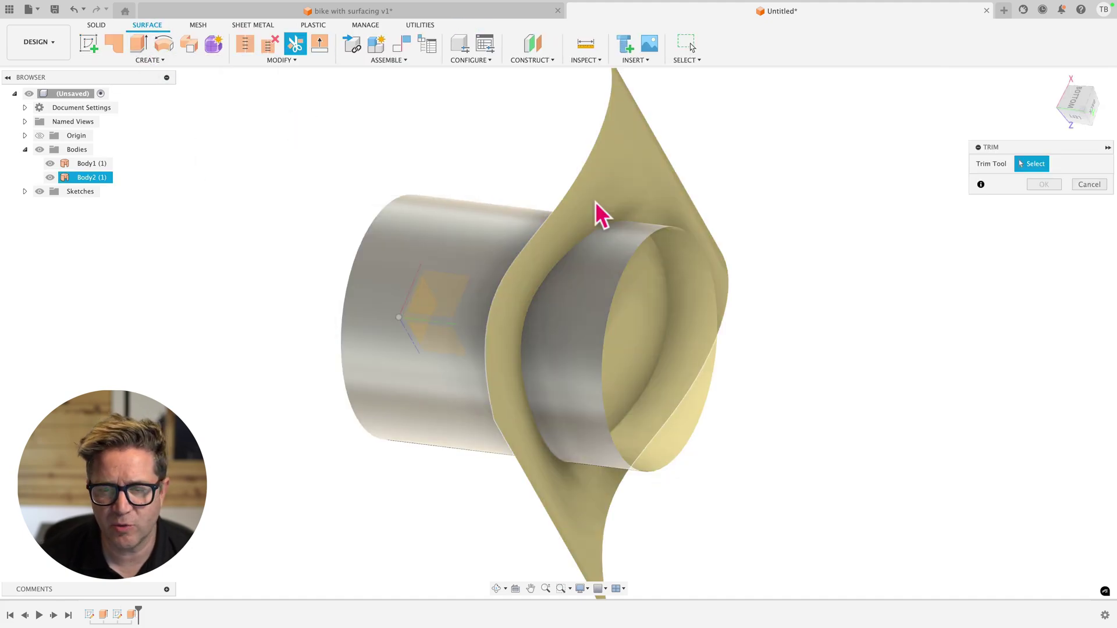
pyautogui.click(607, 188)
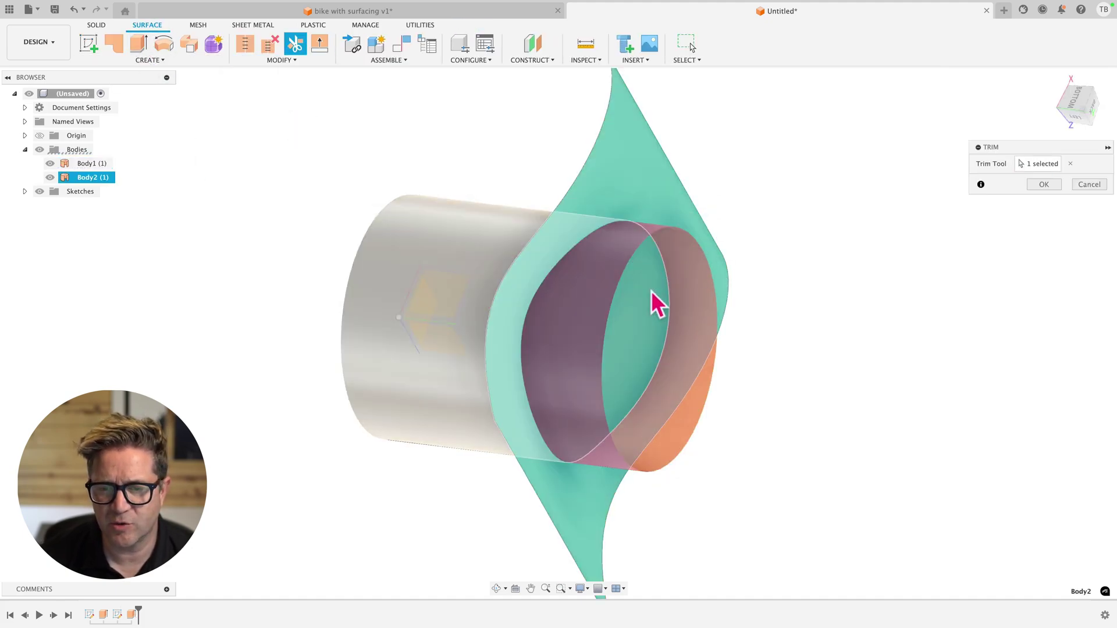
pyautogui.click(651, 290)
pyautogui.click(1054, 185)
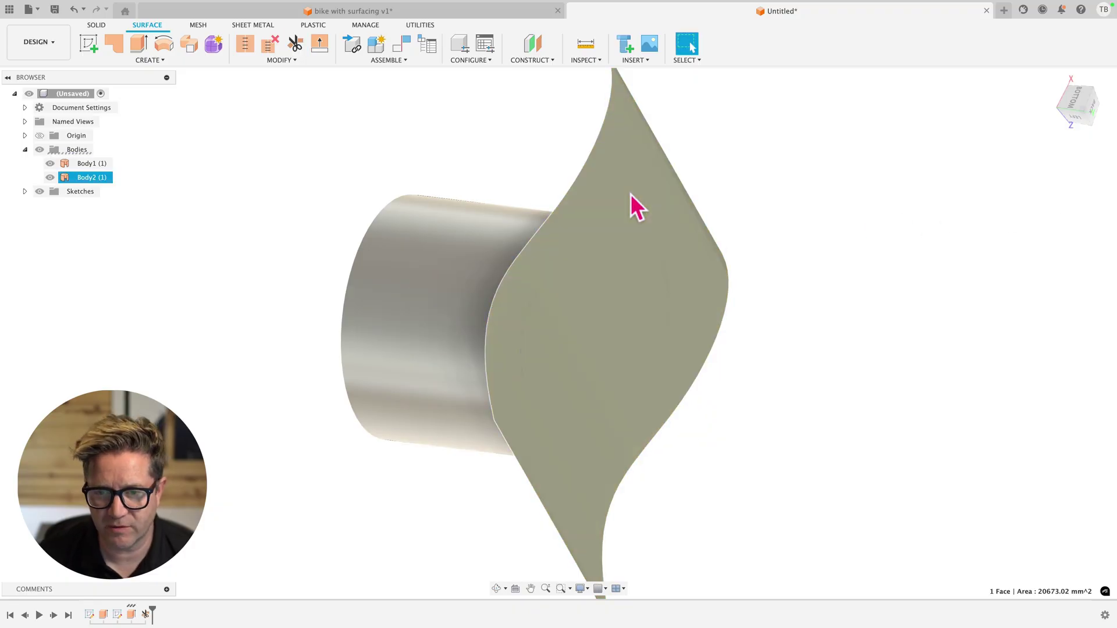
# Step: Delete the wavy cutting surface, keeping only the trimmed cylinder
pyautogui.press('Delete')
pyautogui.keyDown('shift'); pyautogui.moveTo(630, 194); pyautogui.dragTo(629, 257, button='middle'); pyautogui.keyUp('shift')
pyautogui.click(808, 242)
pyautogui.keyDown('shift'); pyautogui.moveTo(808, 242); pyautogui.dragTo(768, 260, button='middle'); pyautogui.keyUp('shift')
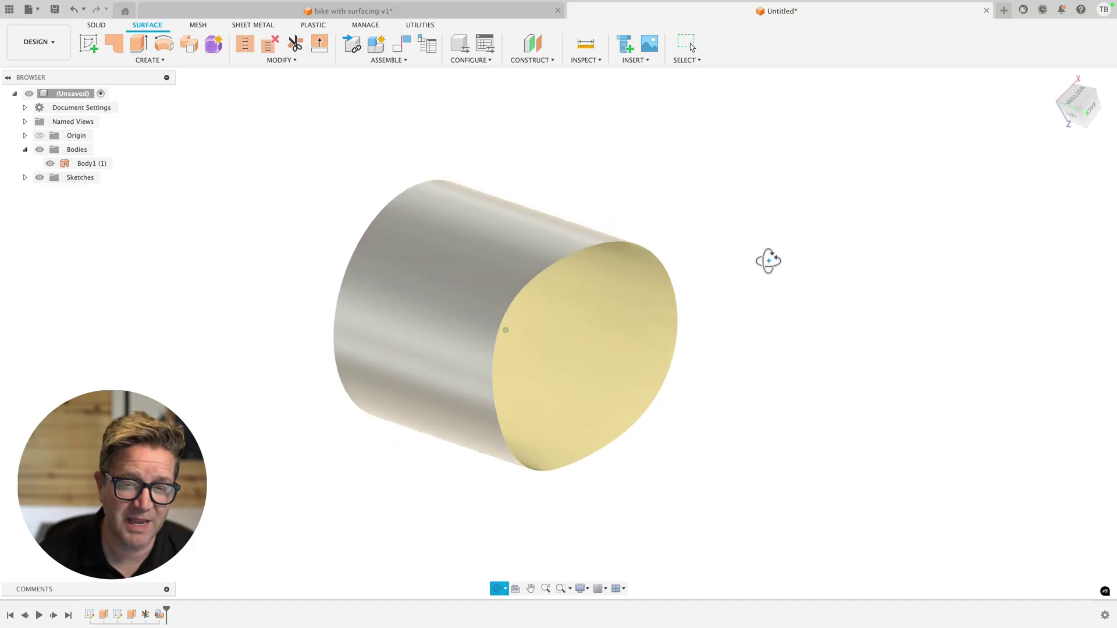
# Step: Thicken the trimmed cylinder surface outward on one side by about 2.5 mm as a new body
pyautogui.write('st')
pyautogui.press('Return')
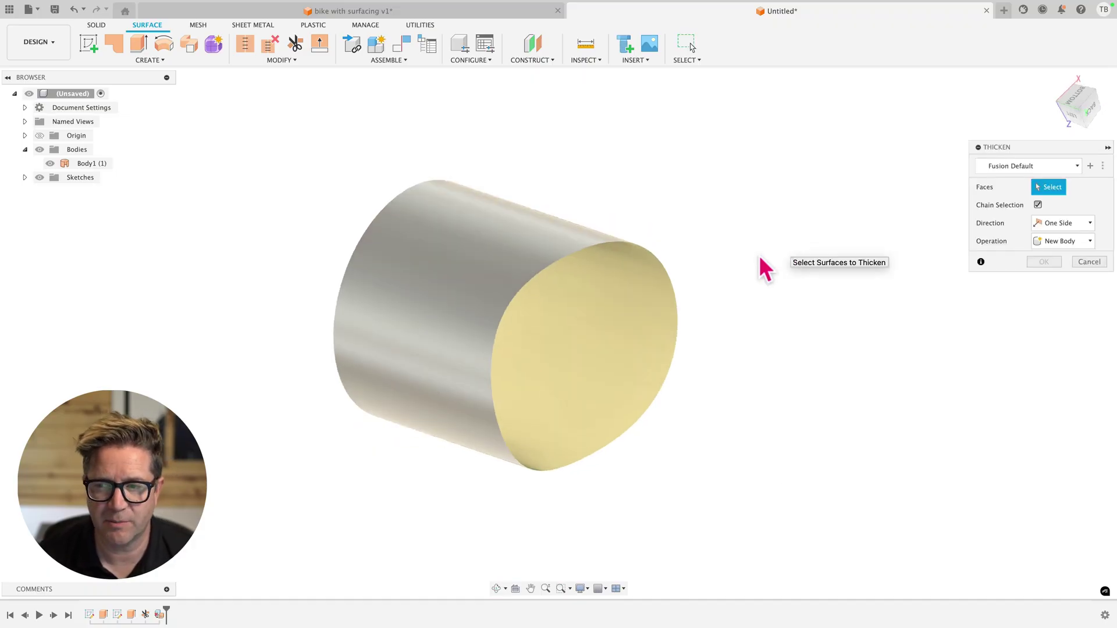
pyautogui.click(559, 251)
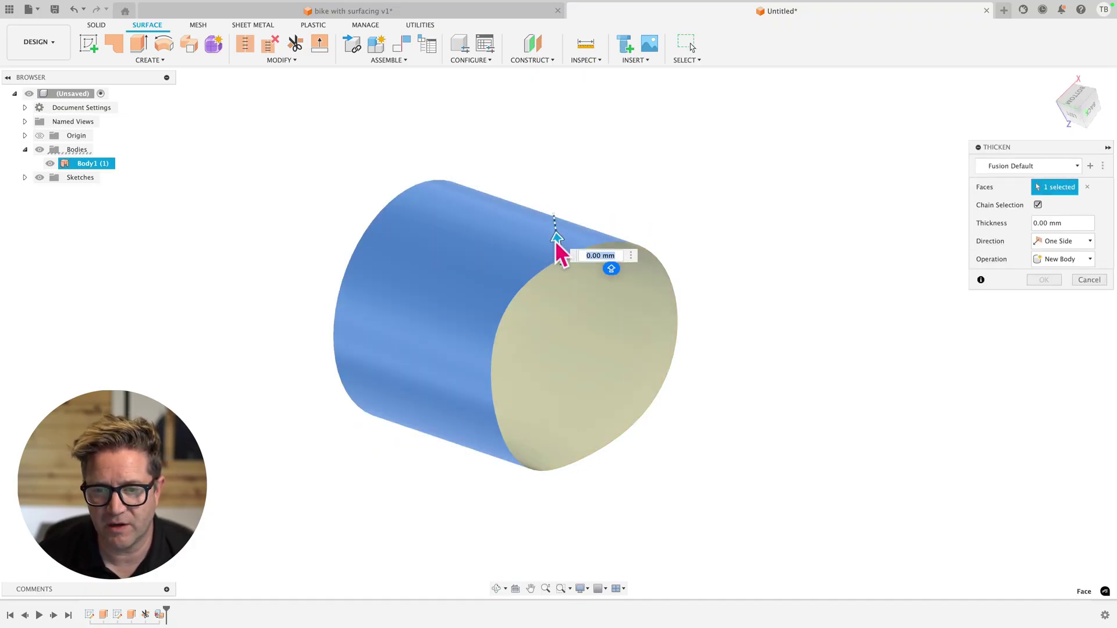
pyautogui.moveTo(556, 244); pyautogui.dragTo(556, 234)
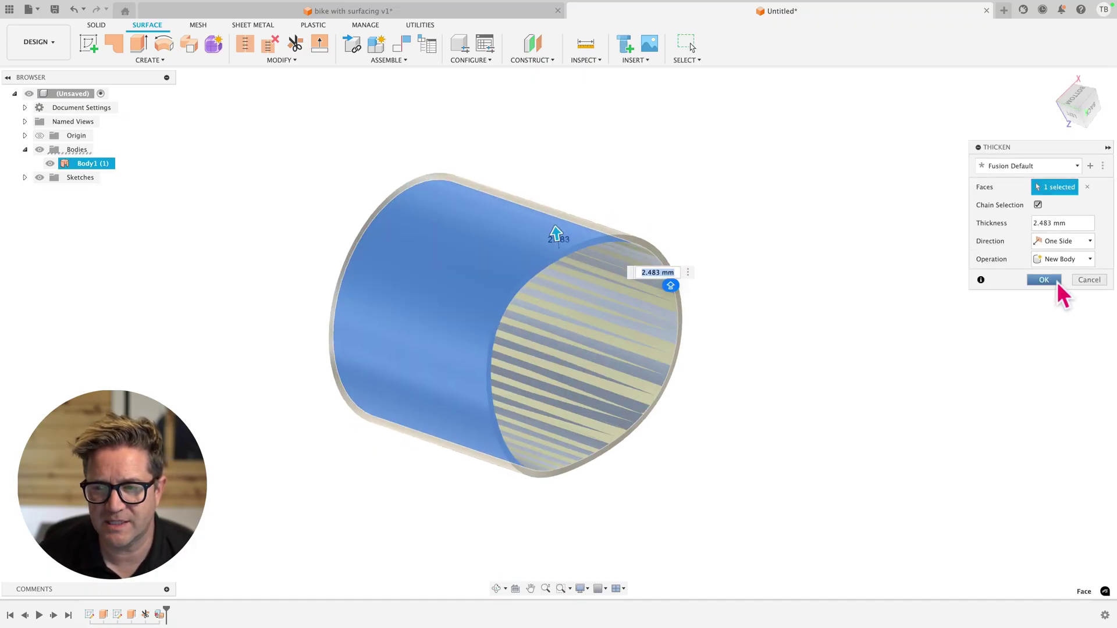
pyautogui.click(1044, 280)
pyautogui.moveTo(831, 294)
pyautogui.keyDown('shift'); pyautogui.mouseDown(button='middle')
pyautogui.moveTo(743, 297)
pyautogui.moveTo(828, 255)
pyautogui.moveTo(818, 277)
pyautogui.mouseUp(button='middle'); pyautogui.keyUp('shift')
pyautogui.press('Escape')
pyautogui.keyDown('shift'); pyautogui.moveTo(801, 314); pyautogui.dragTo(788, 343, button='middle'); pyautogui.keyUp('shift')
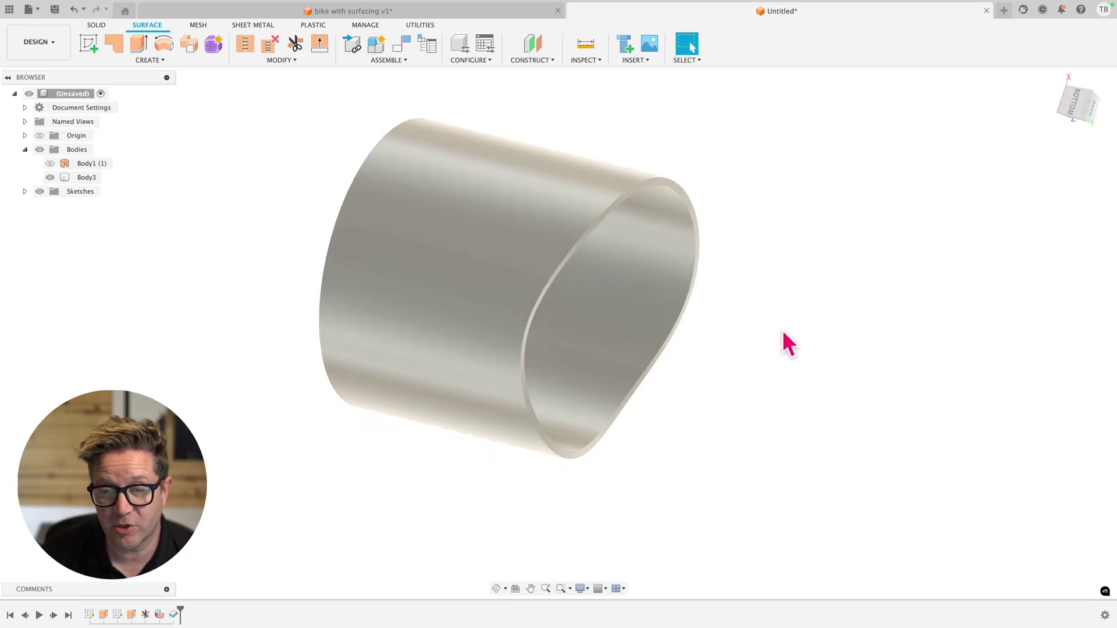
# Step: Revert the model to before the Thicken operation
pyautogui.scroll(-2, 786, 343)
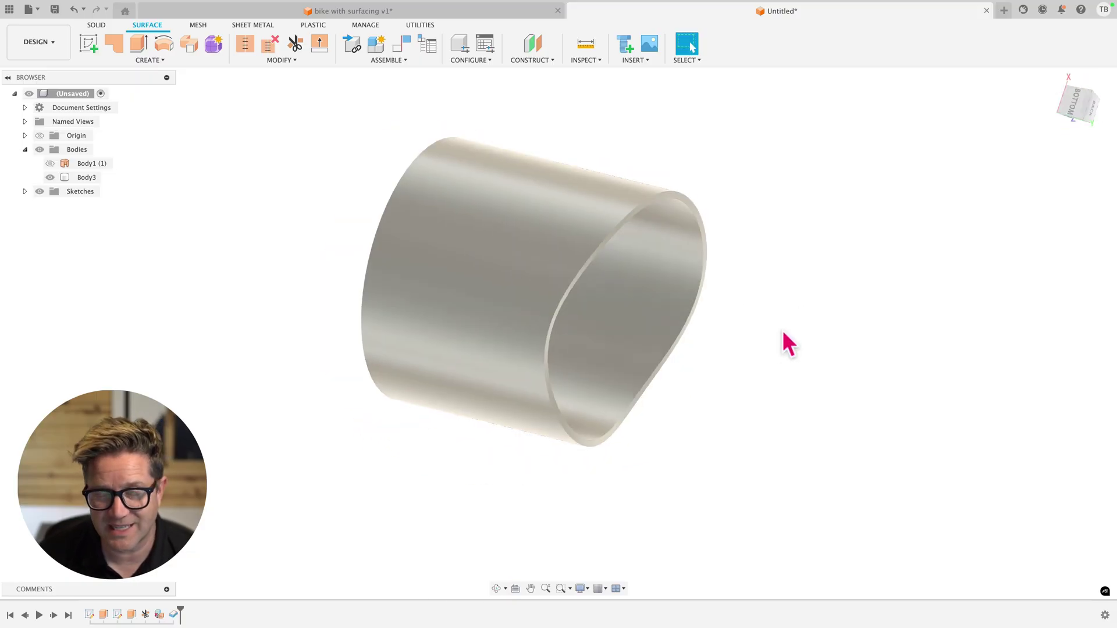
pyautogui.scroll(2, 786, 343)
pyautogui.keyDown('shift'); pyautogui.moveTo(784, 333); pyautogui.dragTo(761, 332, button='middle'); pyautogui.keyUp('shift')
pyautogui.press('super+z')
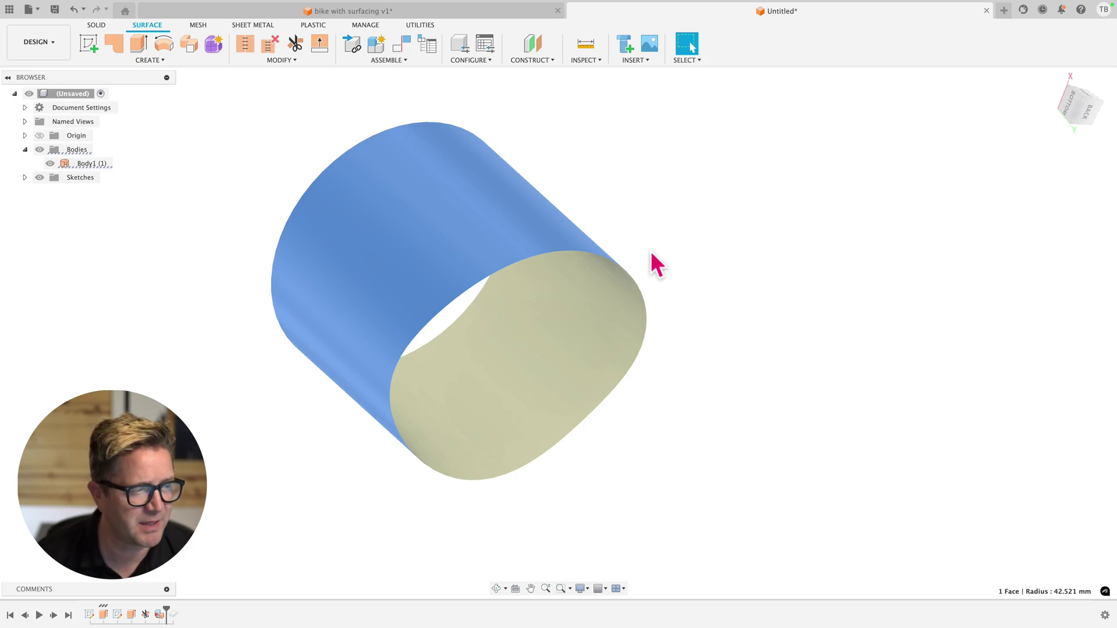
# Step: Clear the cylinder selection and create a new blank design
pyautogui.click(643, 296)
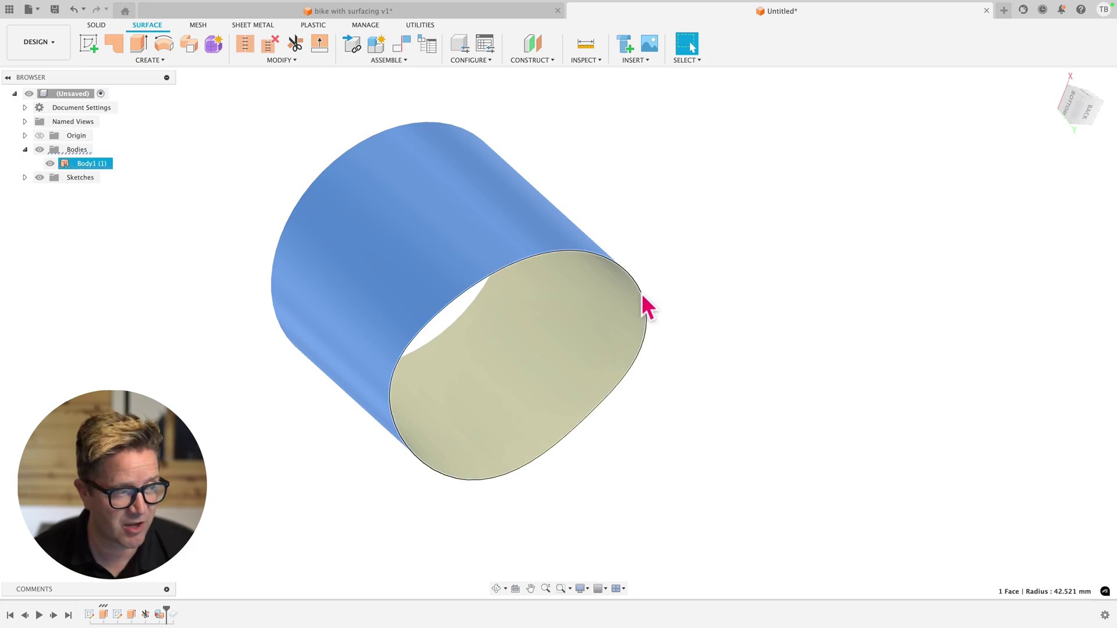
pyautogui.press('Escape')
pyautogui.press('super+n')
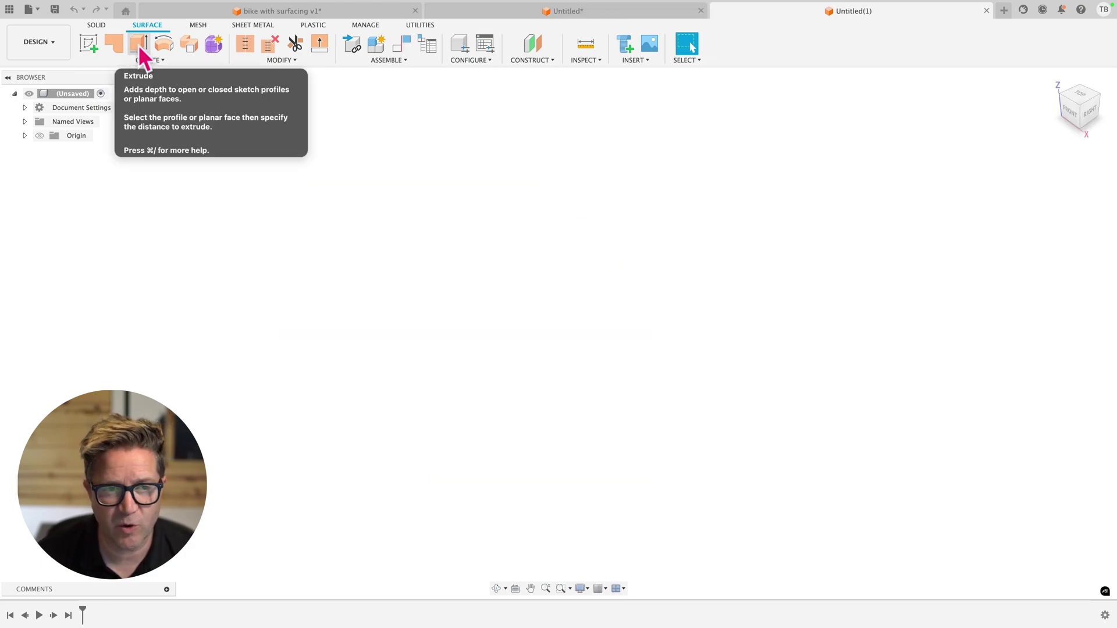
# Step: Sketch an S-shaped fit point spline through five points on the front origin plane
pyautogui.click(140, 53)
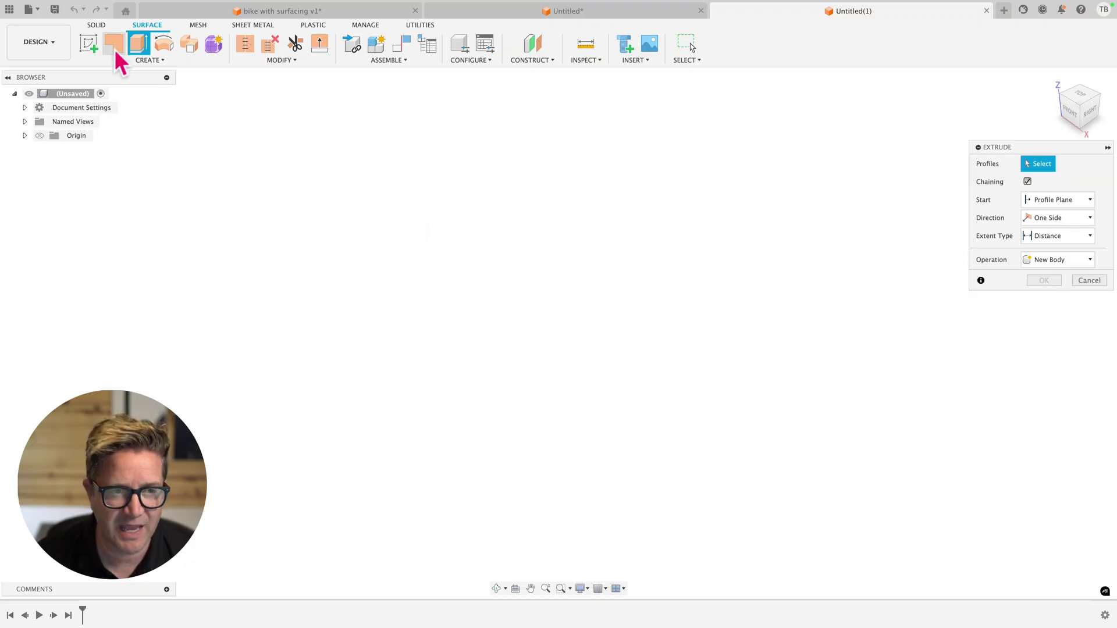
pyautogui.click(89, 45)
pyautogui.click(598, 324)
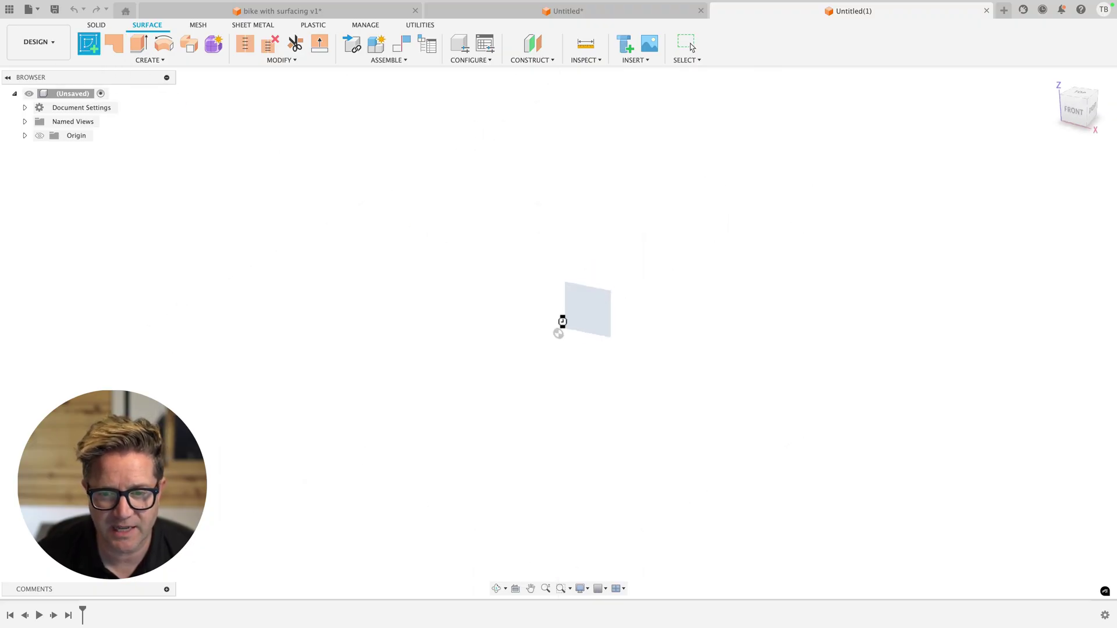
pyautogui.click(164, 43)
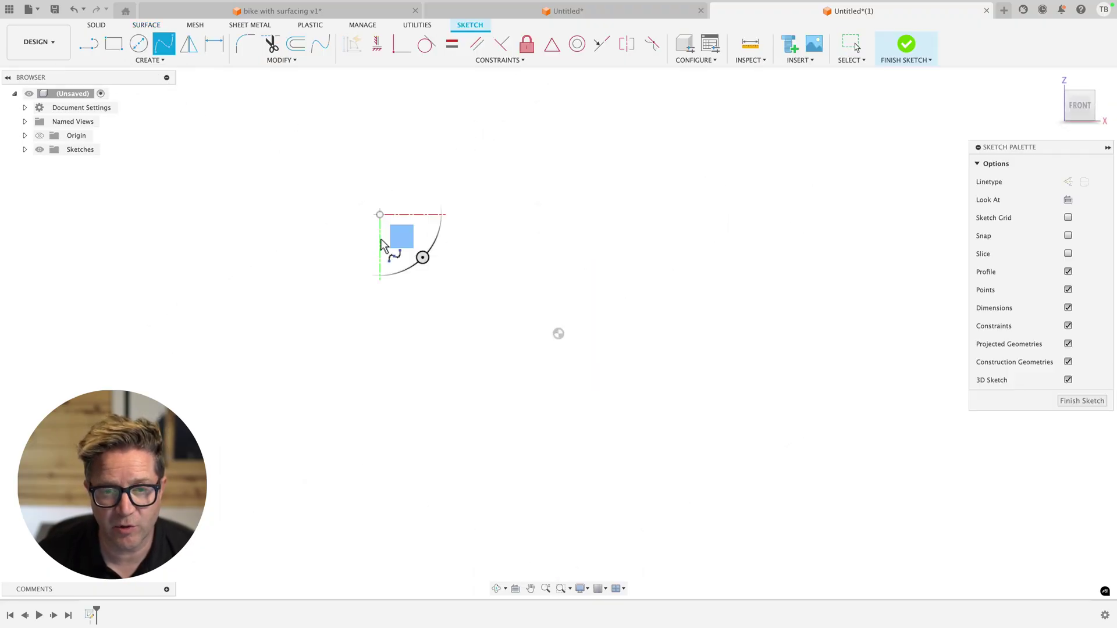
pyautogui.click(380, 215)
pyautogui.click(457, 188)
pyautogui.click(587, 258)
pyautogui.click(636, 415)
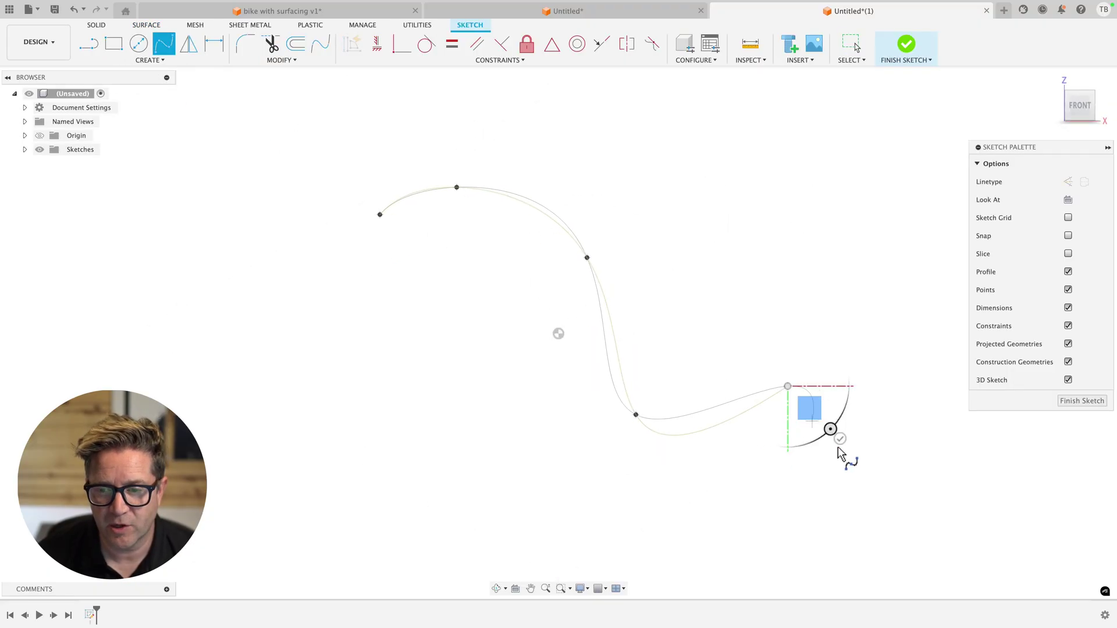
pyautogui.click(840, 439)
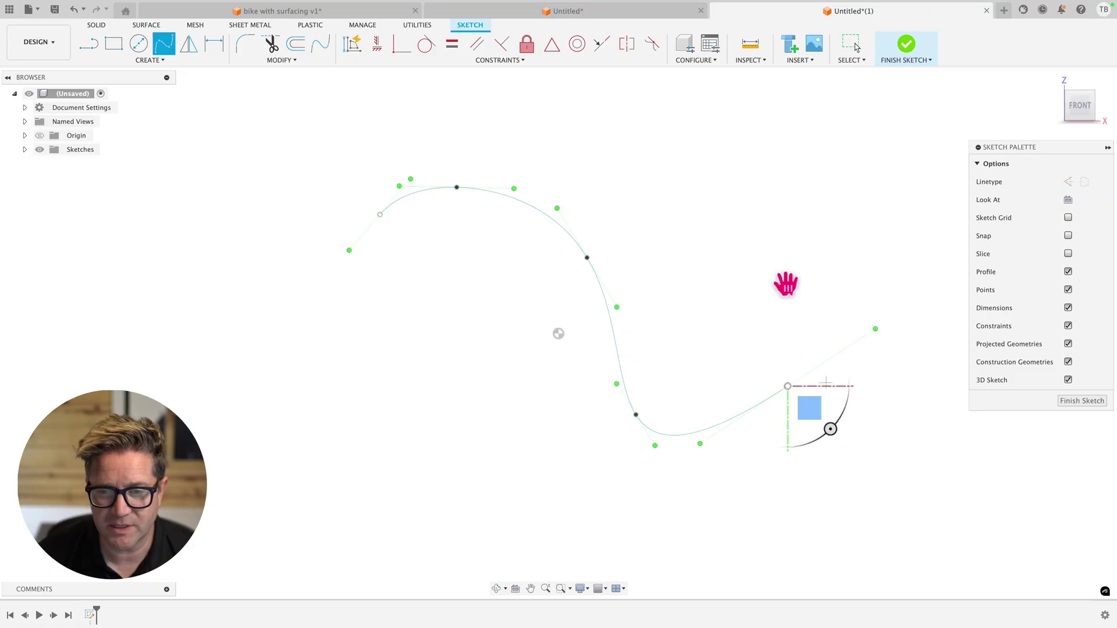
# Step: Extrude the S-shaped spline to one side as a surface, about 113.3 mm deep
pyautogui.click(147, 25)
pyautogui.click(138, 44)
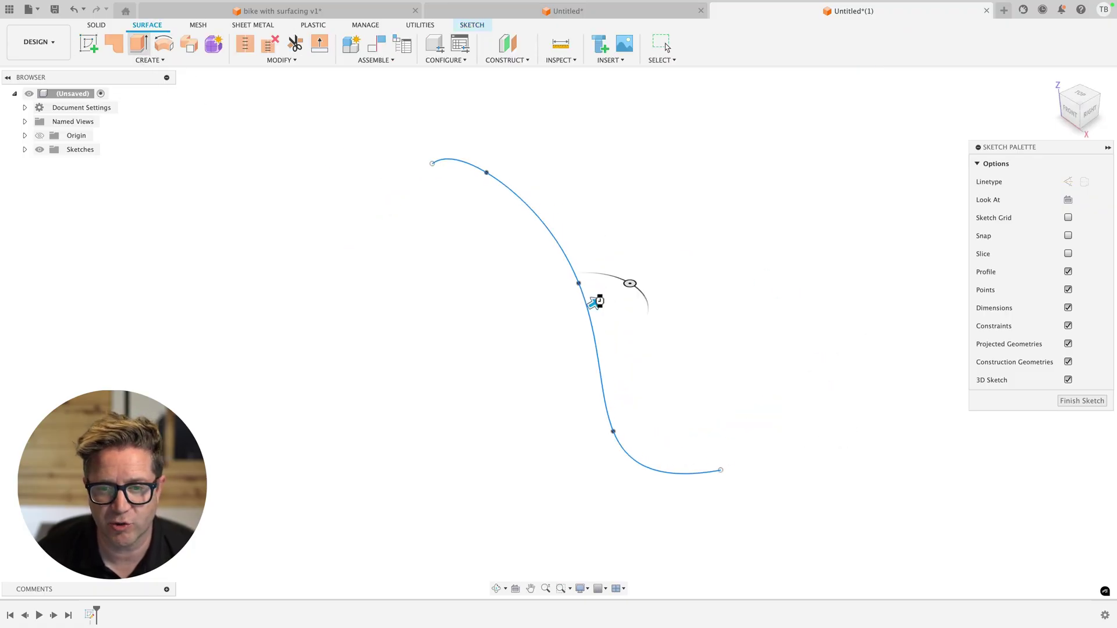
pyautogui.moveTo(591, 303); pyautogui.dragTo(834, 165)
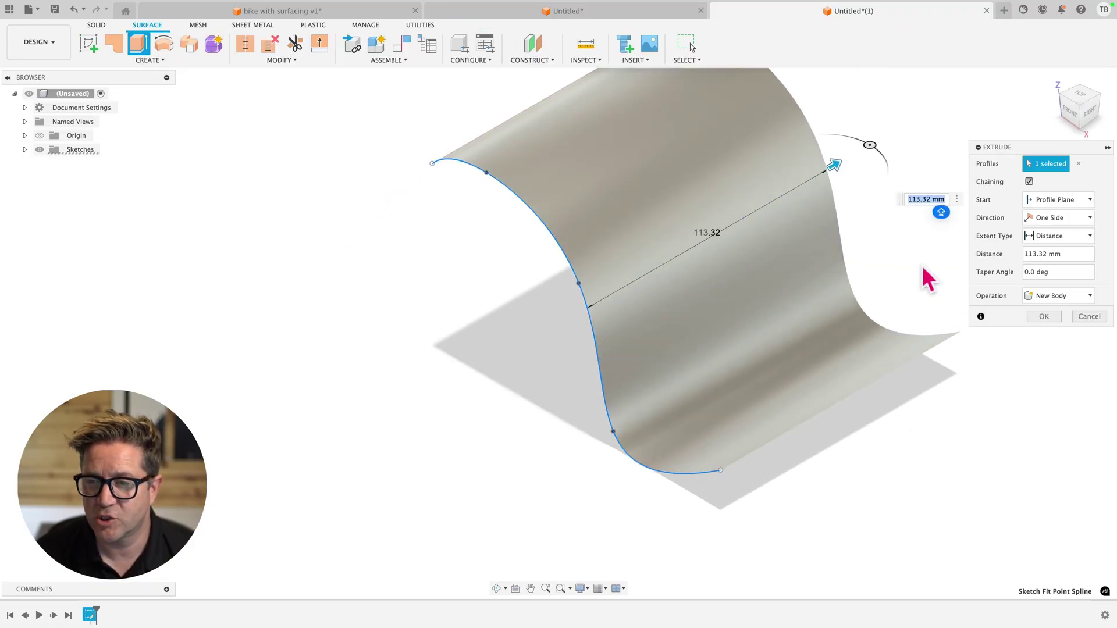
pyautogui.scroll(-2, 922, 266)
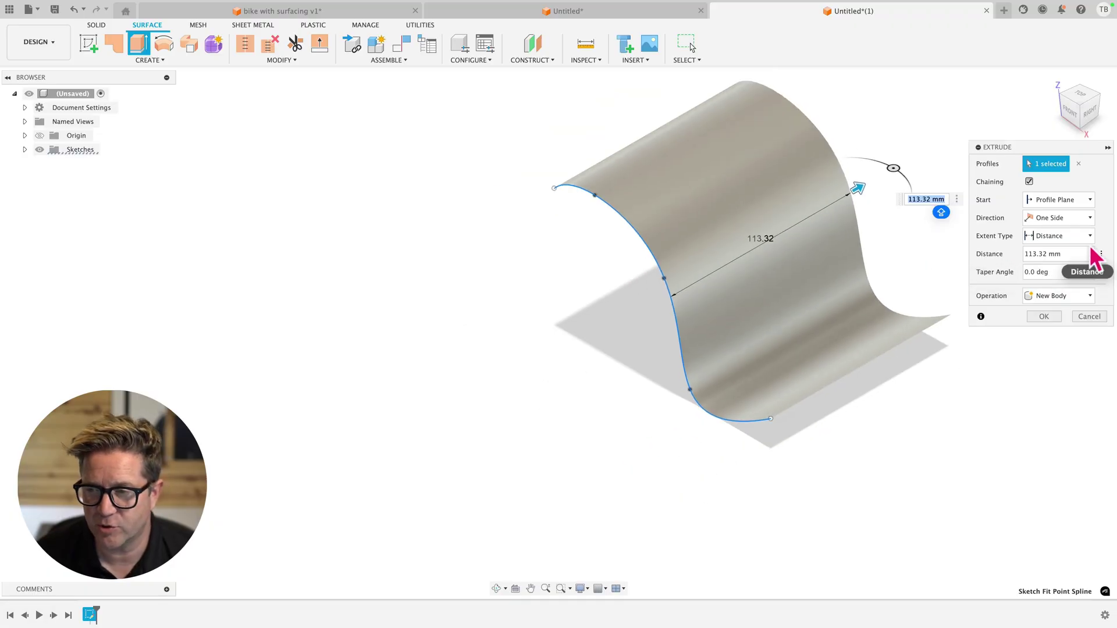
# Step: Make the surface extrusion two-sided, about 117.7 mm on side 1 and 74.7 mm on side 2, as a new body
pyautogui.click(1061, 218)
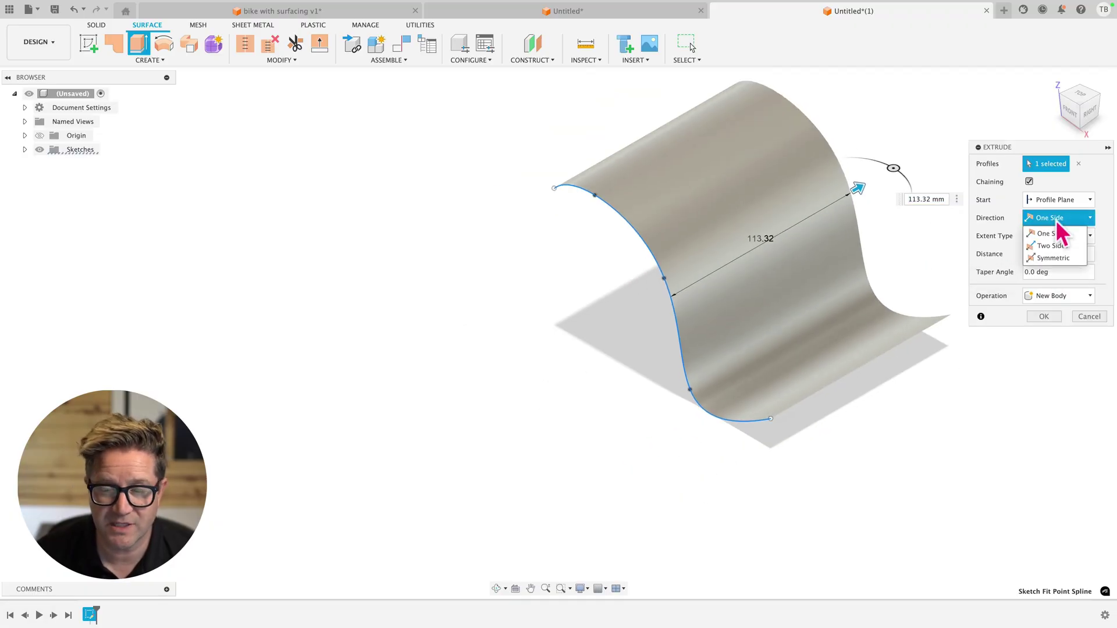
pyautogui.click(1056, 246)
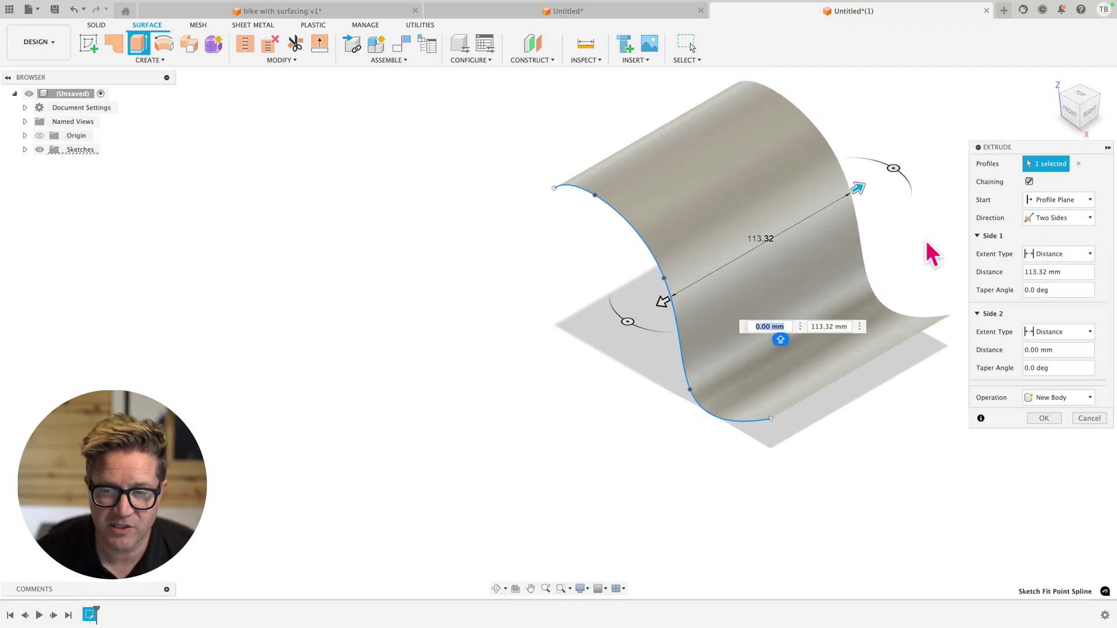
pyautogui.moveTo(669, 317); pyautogui.dragTo(460, 437)
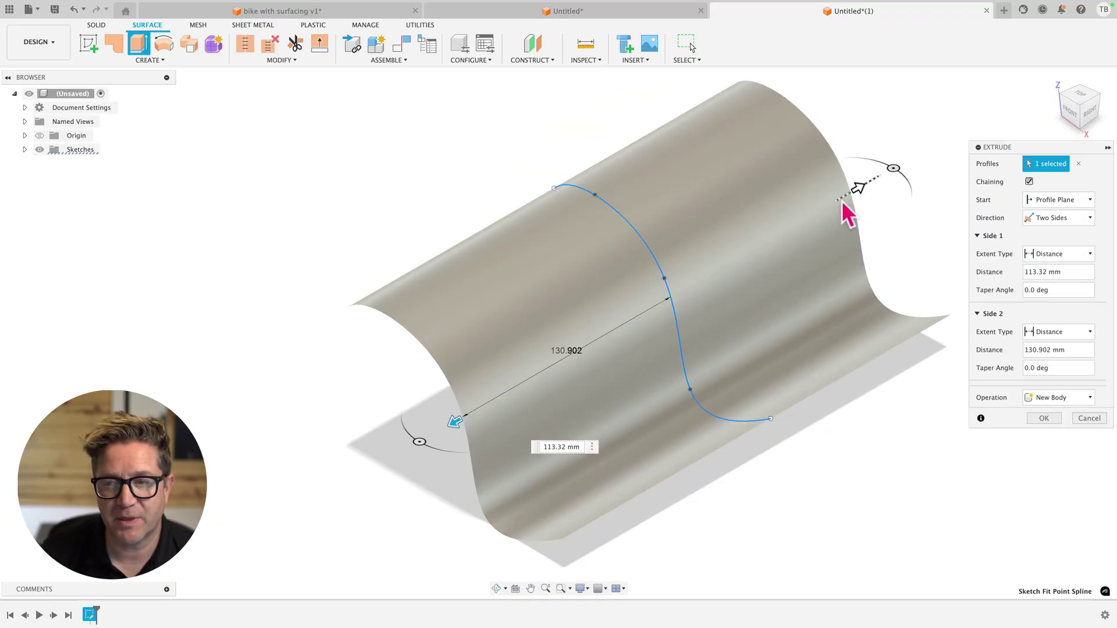
pyautogui.moveTo(849, 211)
pyautogui.mouseDown()
pyautogui.moveTo(823, 219)
pyautogui.moveTo(852, 209)
pyautogui.mouseUp()
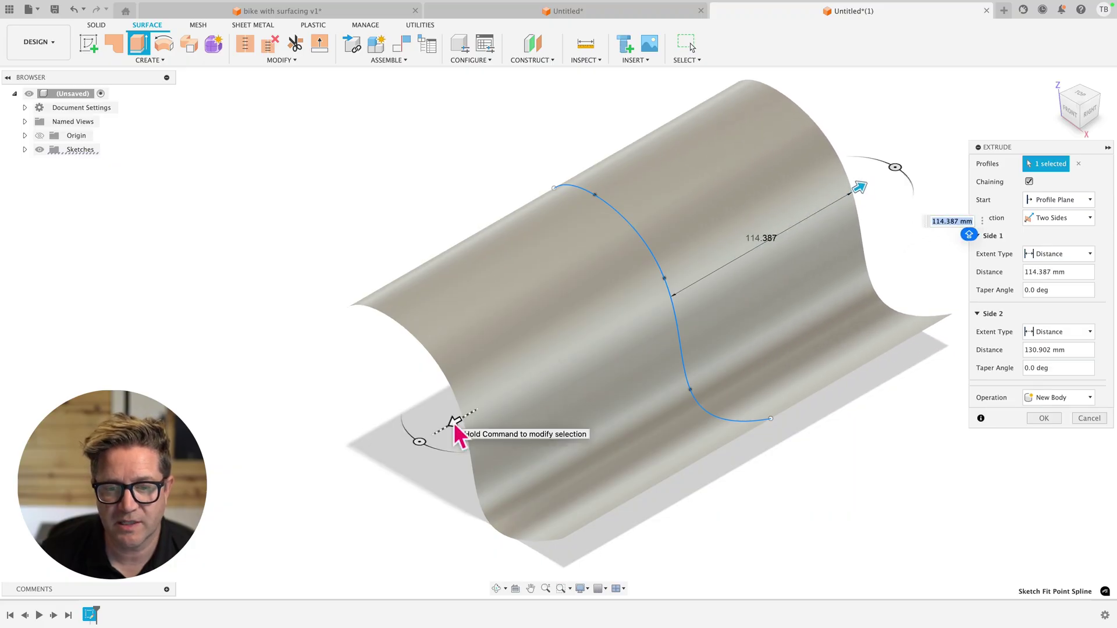
pyautogui.moveTo(453, 423); pyautogui.dragTo(557, 393)
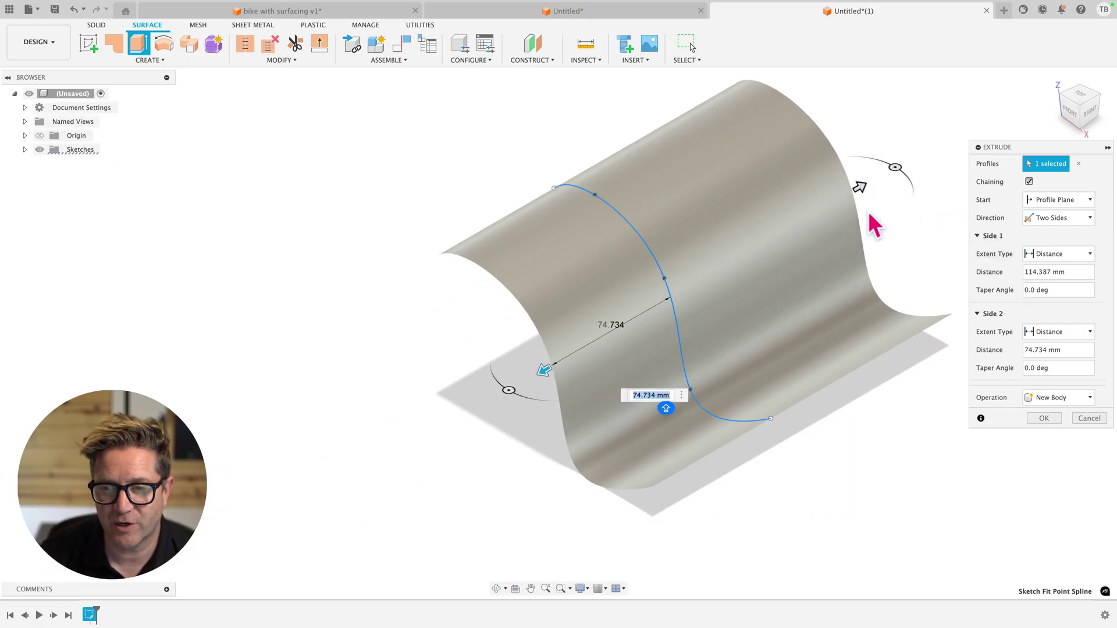
pyautogui.moveTo(862, 194)
pyautogui.mouseDown()
pyautogui.moveTo(830, 219)
pyautogui.moveTo(878, 205)
pyautogui.mouseUp()
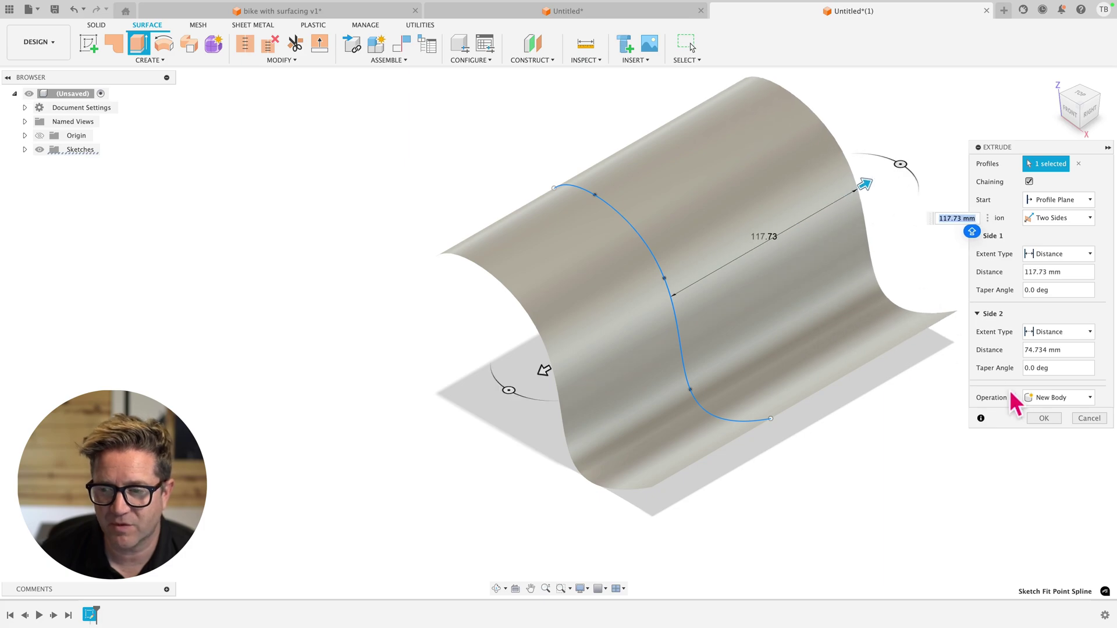
pyautogui.click(1044, 418)
pyautogui.moveTo(772, 298)
pyautogui.keyDown('shift'); pyautogui.mouseDown(button='middle')
pyautogui.moveTo(785, 307)
pyautogui.moveTo(730, 322)
pyautogui.moveTo(773, 307)
pyautogui.moveTo(762, 311)
pyautogui.mouseUp(button='middle'); pyautogui.keyUp('shift')
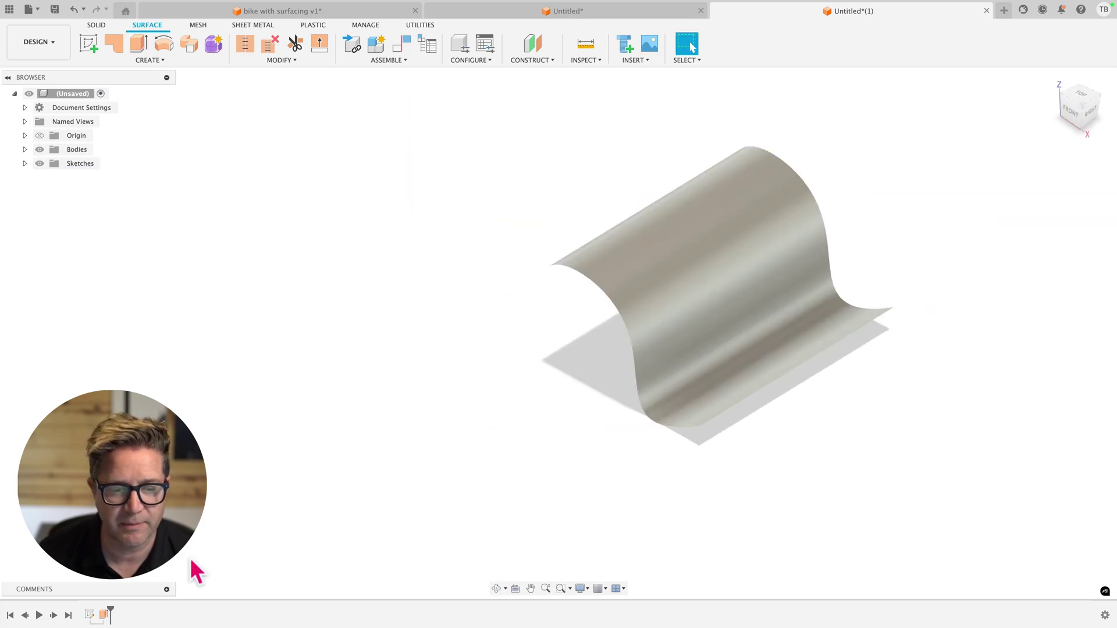
# Step: Reopen the surface extrusion to review its operation options, keep New Body, and examine the surface's edge up close
pyautogui.rightClick(107, 616)
pyautogui.click(198, 462)
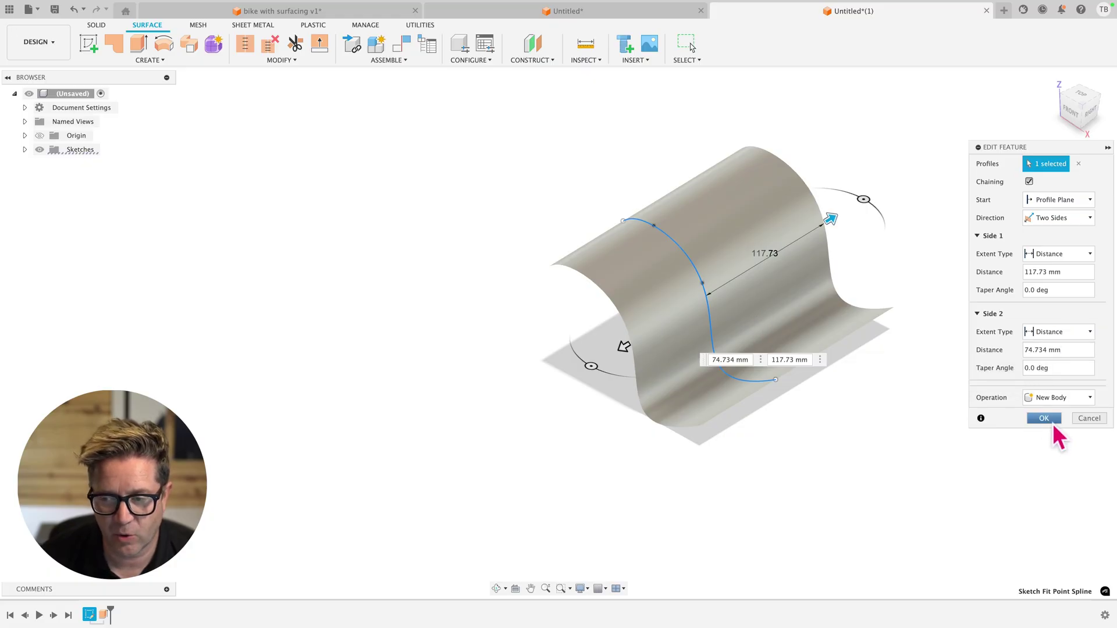
pyautogui.click(1054, 404)
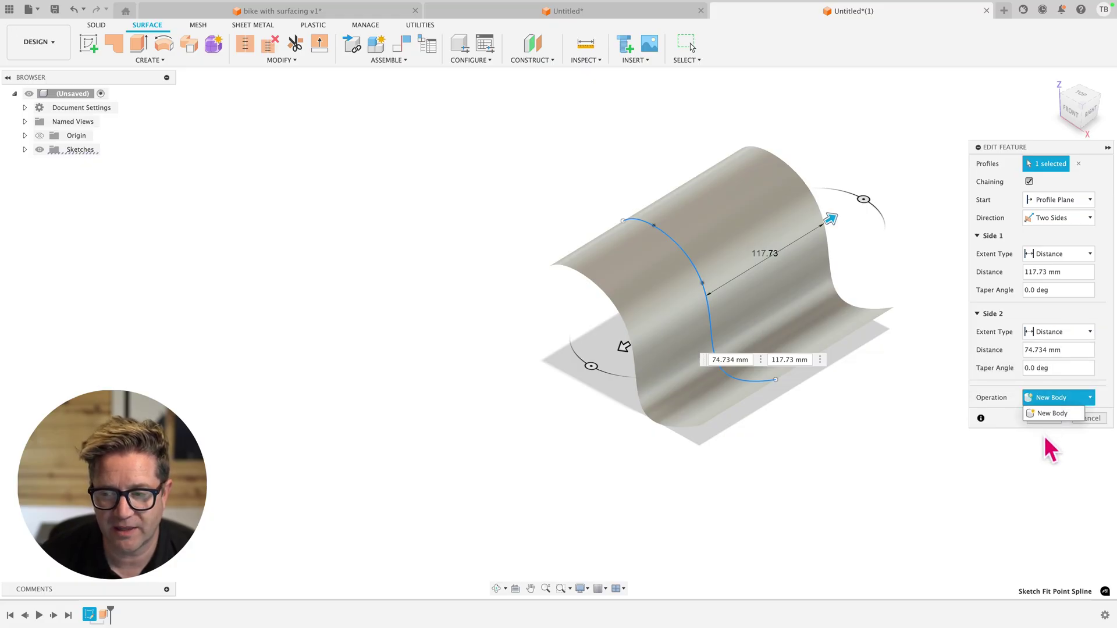
pyautogui.click(1053, 413)
pyautogui.click(1045, 417)
pyautogui.keyDown('shift'); pyautogui.moveTo(661, 367); pyautogui.dragTo(640, 294, button='middle'); pyautogui.keyUp('shift')
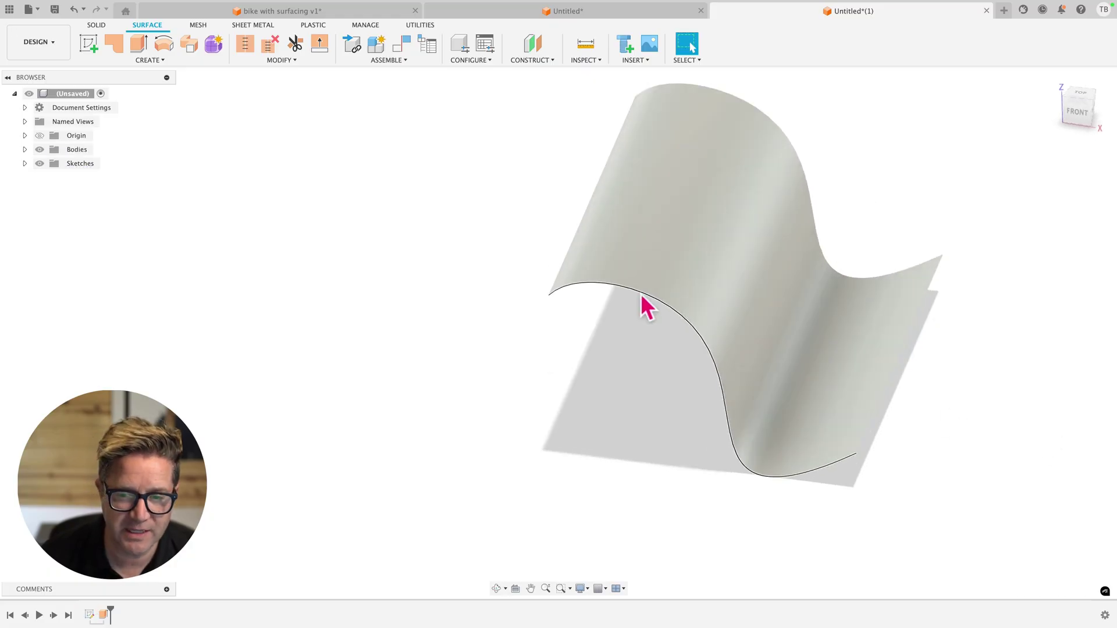
pyautogui.scroll(3, 641, 294)
pyautogui.scroll(-3, 615, 291)
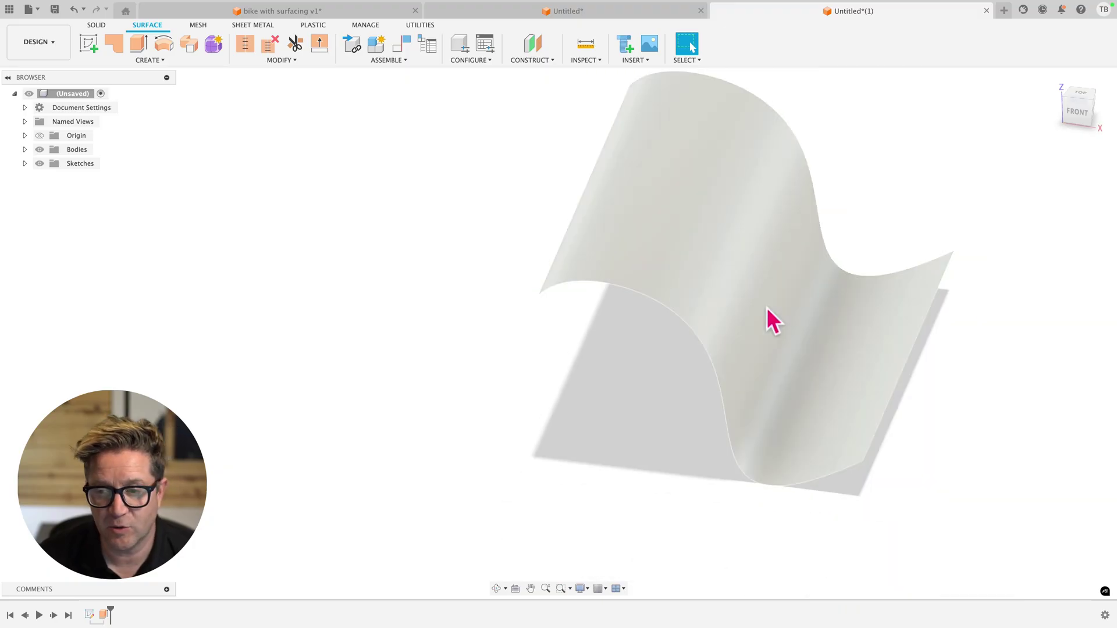
pyautogui.moveTo(770, 316)
pyautogui.keyDown('shift'); pyautogui.mouseDown(button='middle')
pyautogui.moveTo(748, 291)
pyautogui.moveTo(738, 302)
pyautogui.mouseUp(button='middle'); pyautogui.keyUp('shift')
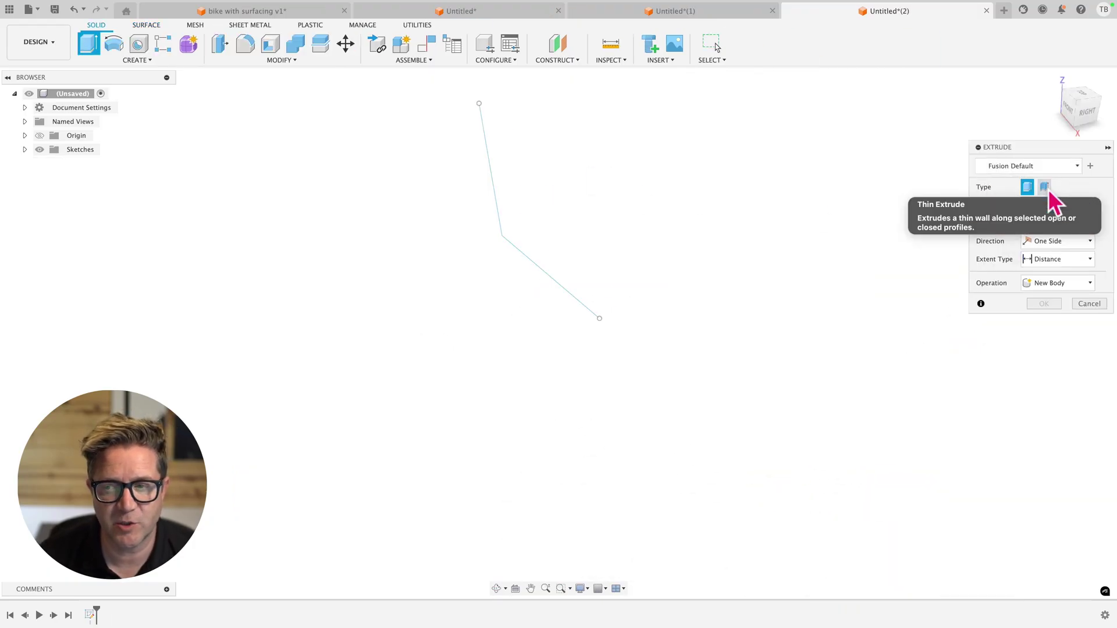
# Step: Set up a Thin Extrude of the open two-line profile, about 153.3 mm to one side
pyautogui.click(1045, 187)
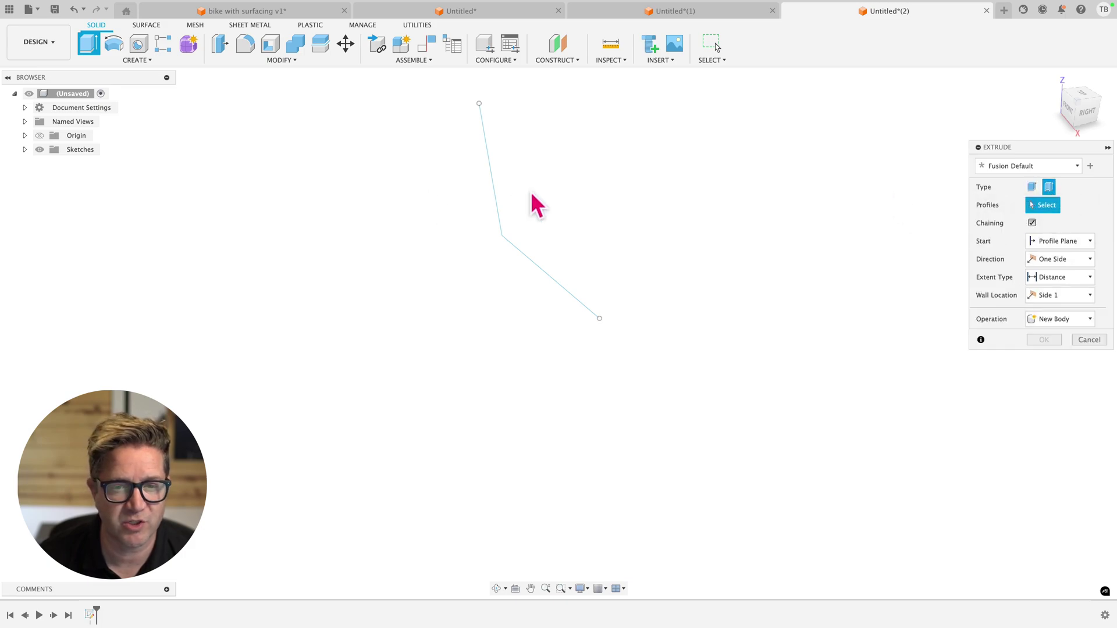
pyautogui.click(498, 222)
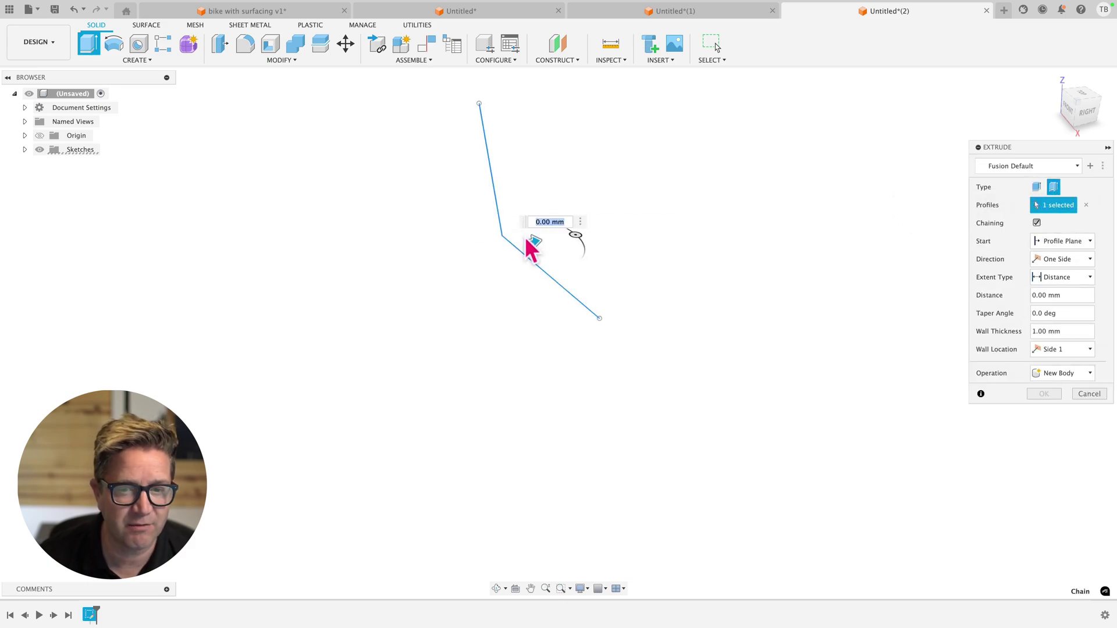
pyautogui.moveTo(541, 254); pyautogui.dragTo(770, 155)
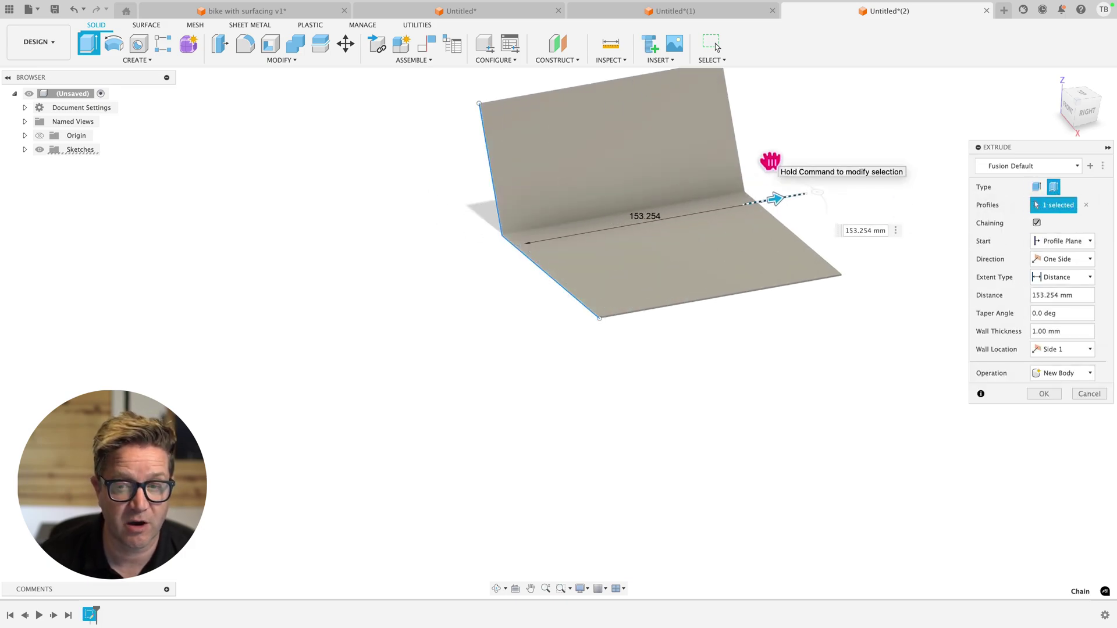
pyautogui.moveTo(679, 294)
pyautogui.keyDown('shift'); pyautogui.mouseDown(button='middle')
pyautogui.moveTo(677, 311)
pyautogui.moveTo(692, 307)
pyautogui.mouseUp(button='middle'); pyautogui.keyUp('shift')
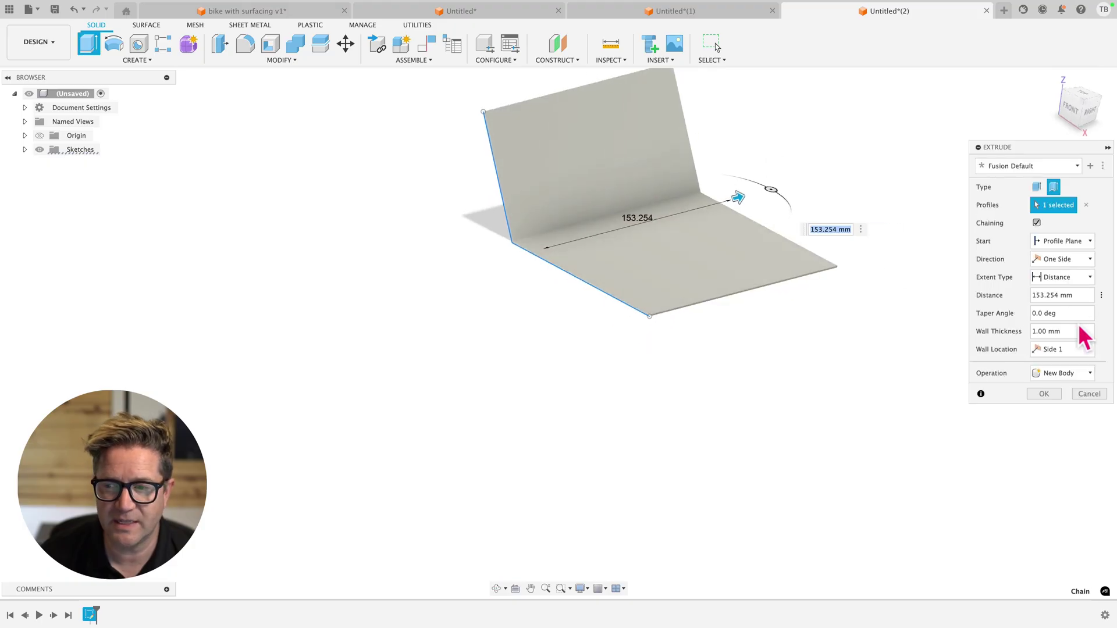
# Step: Set the thin extrusion's wall thickness to .0001 mm and inspect the wall up close
pyautogui.click(1058, 334)
pyautogui.write('.0')
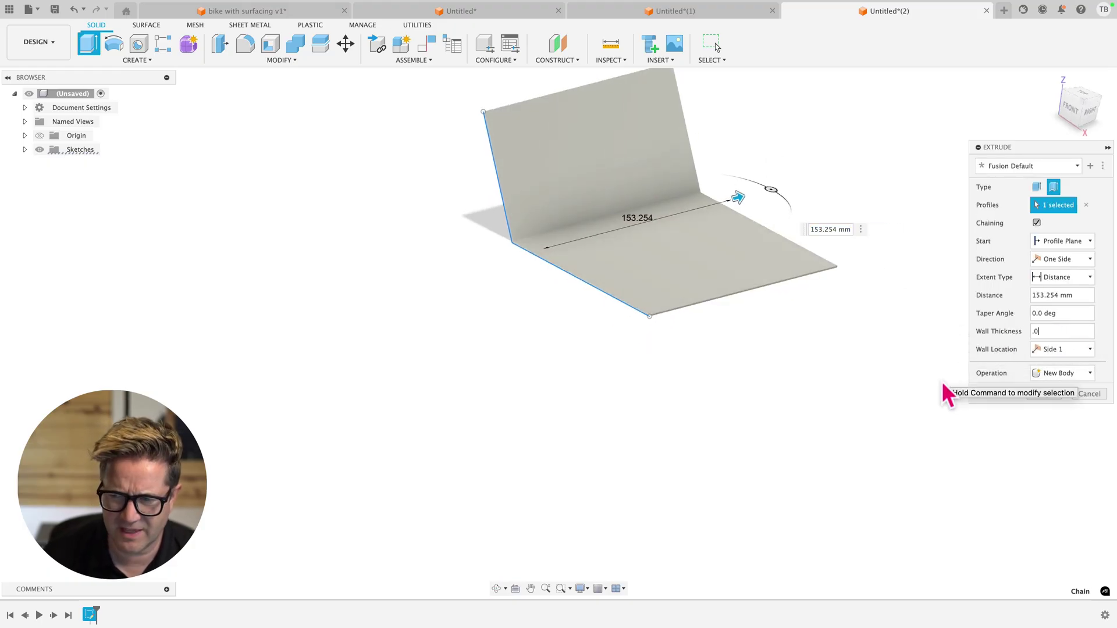
pyautogui.write('001')
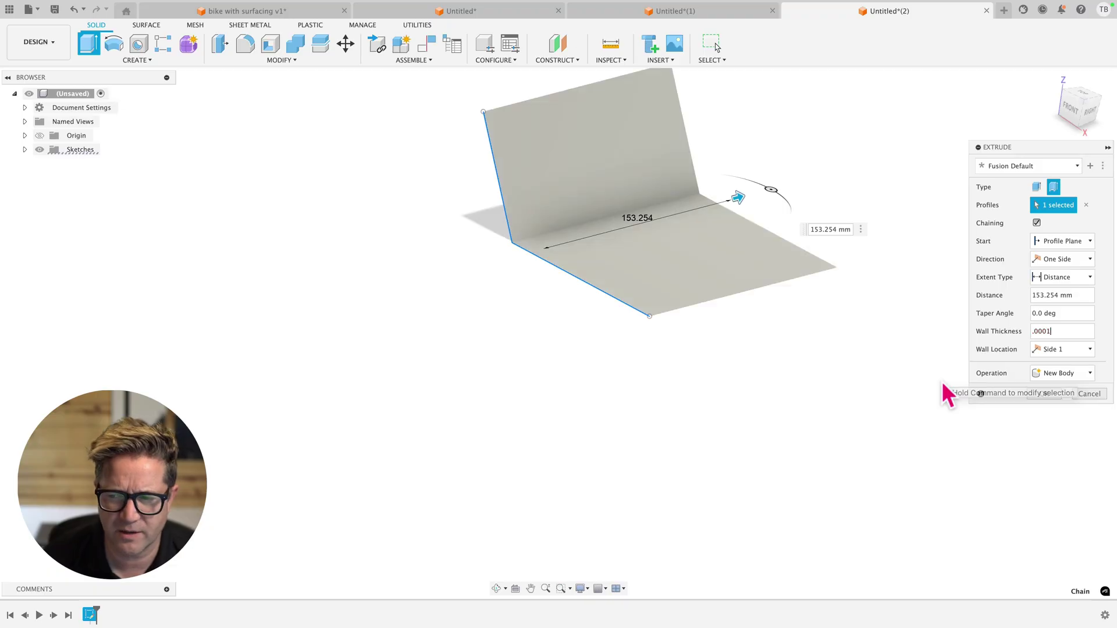
pyautogui.scroll(5, 664, 157)
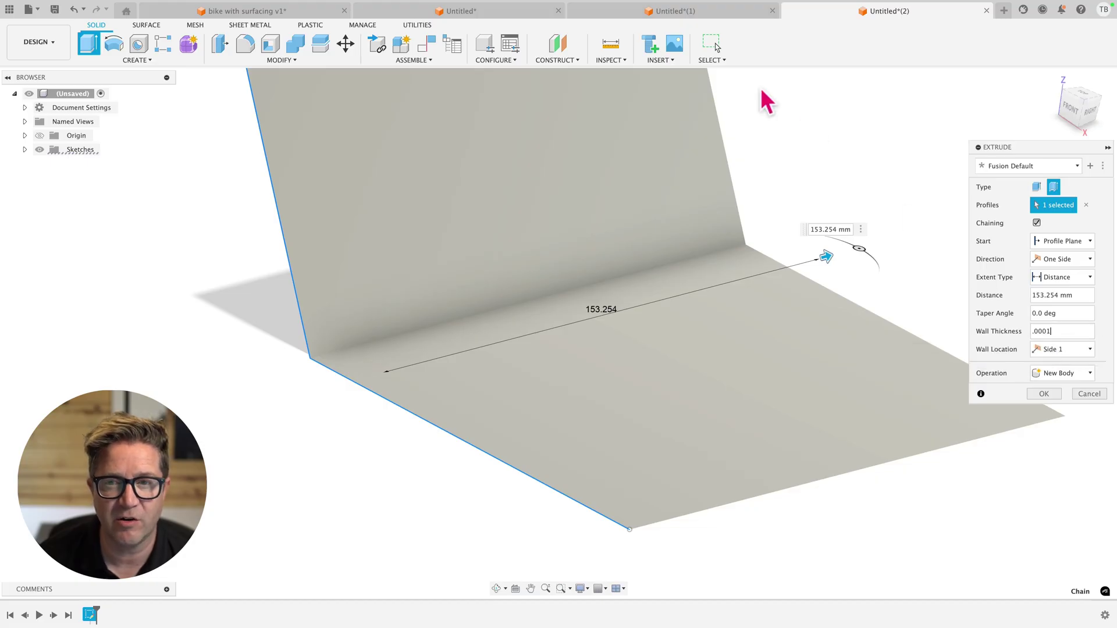
# Step: Switch back to the design with the wavy extruded surface and examine it from several angles
pyautogui.click(719, 14)
pyautogui.moveTo(715, 242)
pyautogui.keyDown('shift'); pyautogui.mouseDown(button='middle')
pyautogui.moveTo(733, 246)
pyautogui.moveTo(698, 250)
pyautogui.mouseUp(button='middle'); pyautogui.keyUp('shift')
pyautogui.press('Escape')
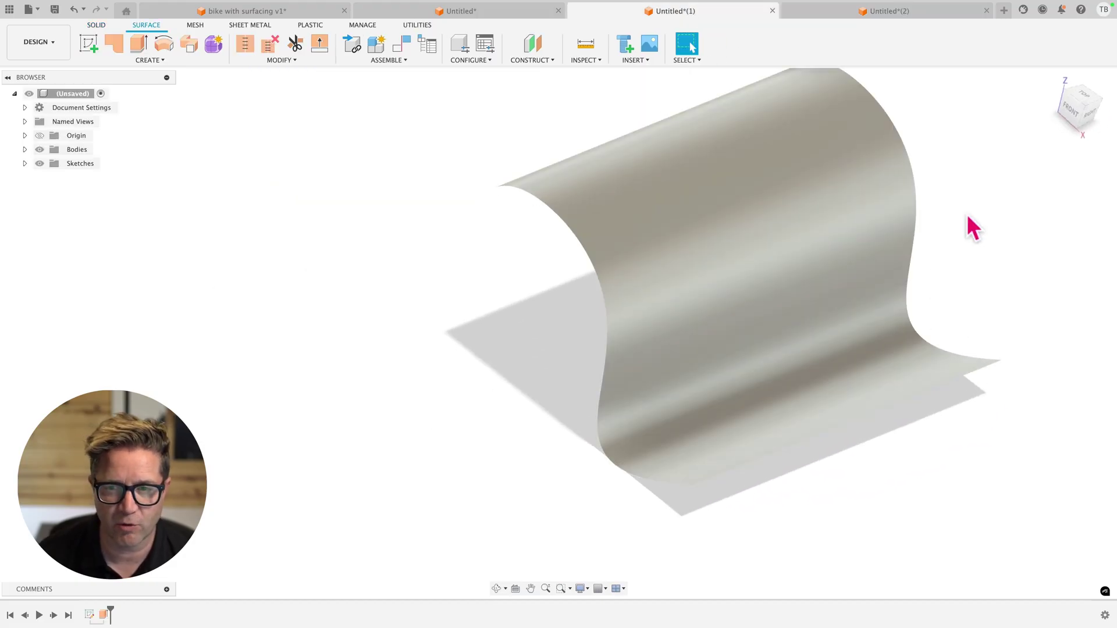
pyautogui.keyDown('shift'); pyautogui.moveTo(723, 324); pyautogui.dragTo(407, 245, button='middle'); pyautogui.keyUp('shift')
pyautogui.press('Escape')
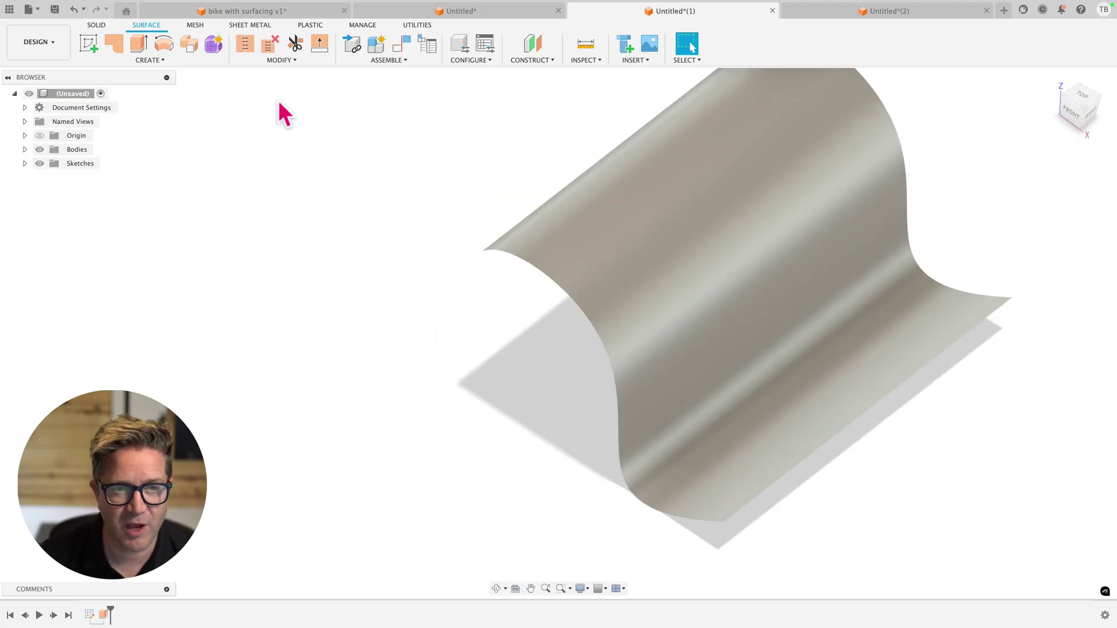